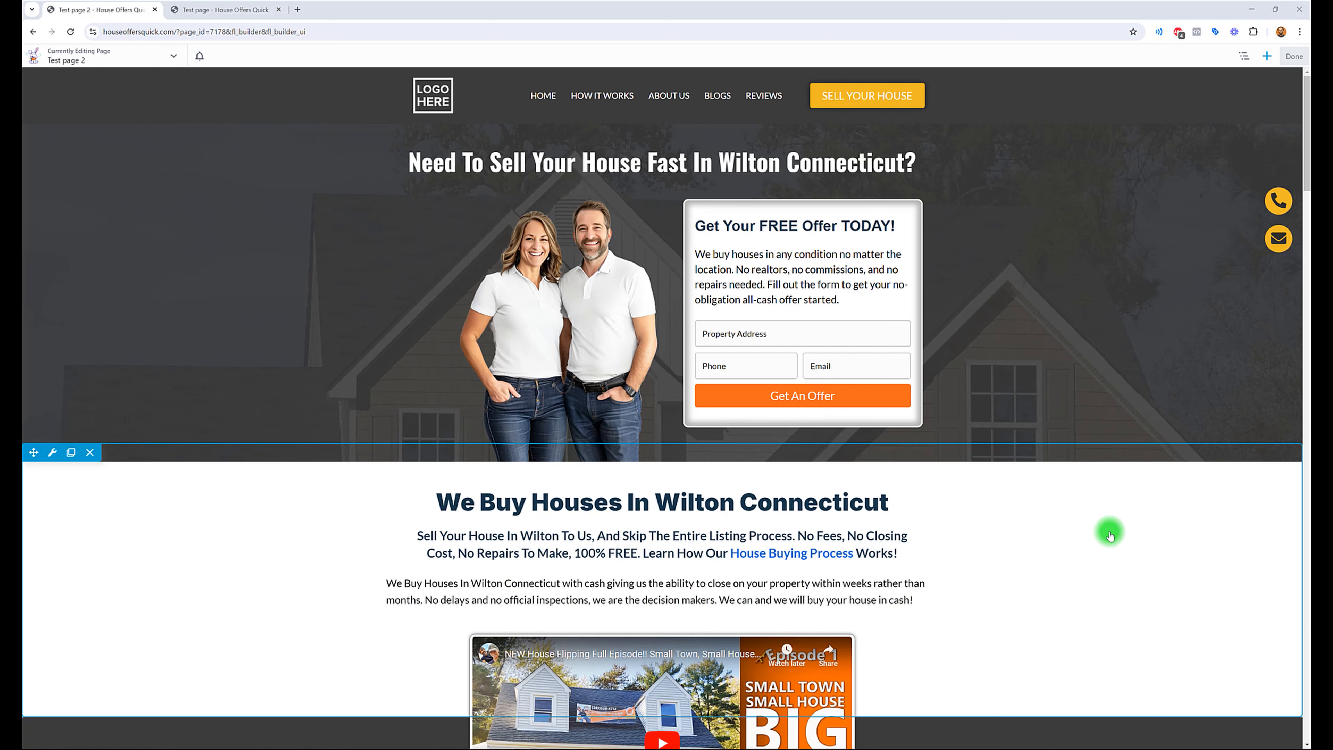
# Step: Insert a two-column row above the "We Buy Houses In Wilton Connecticut" heading and widen its left column to about four-fifths
pyautogui.click(1267, 57)
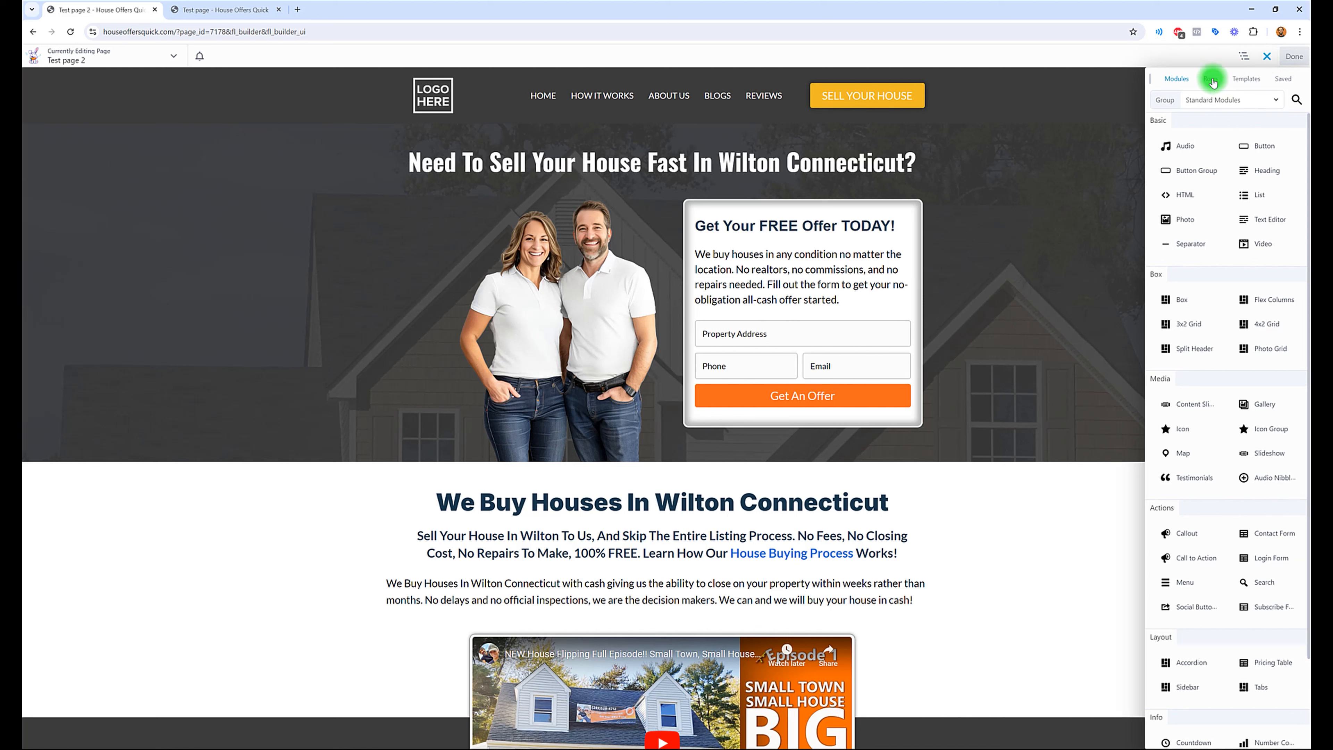
pyautogui.click(1211, 79)
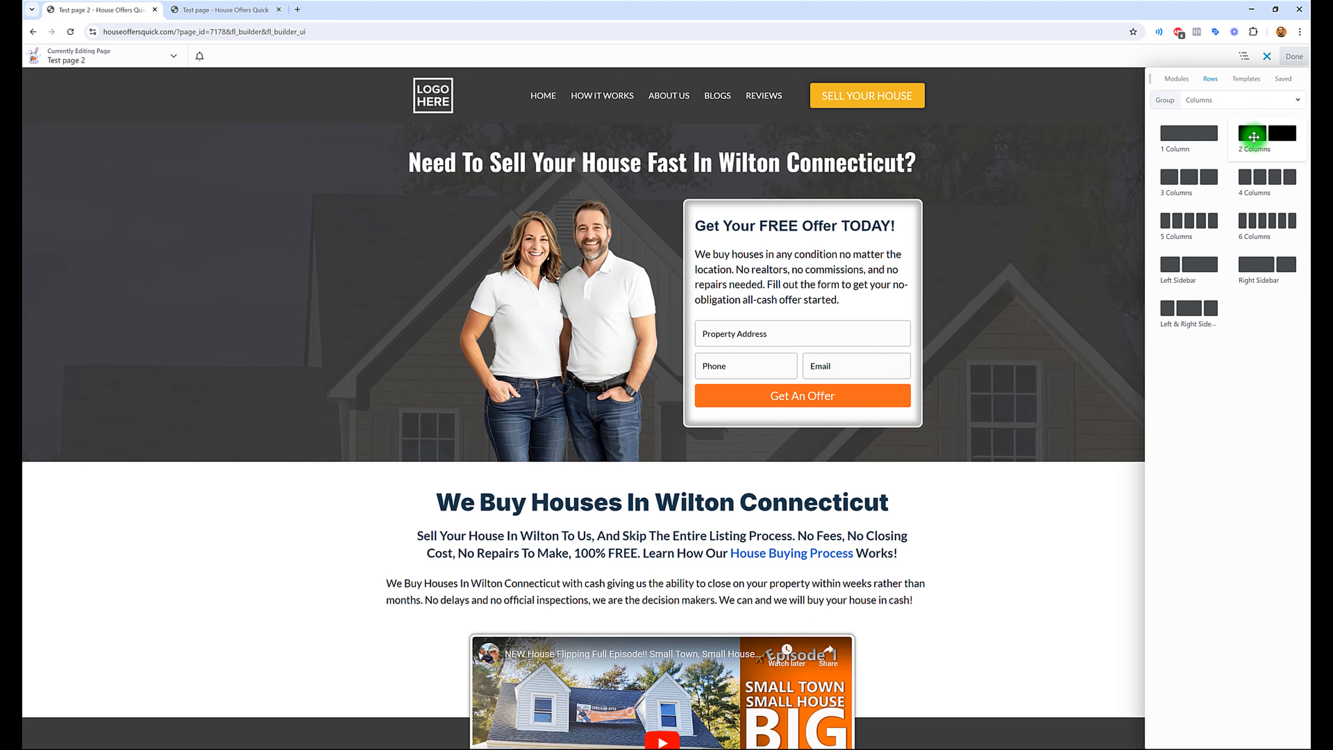
pyautogui.moveTo(1256, 136); pyautogui.dragTo(692, 629)
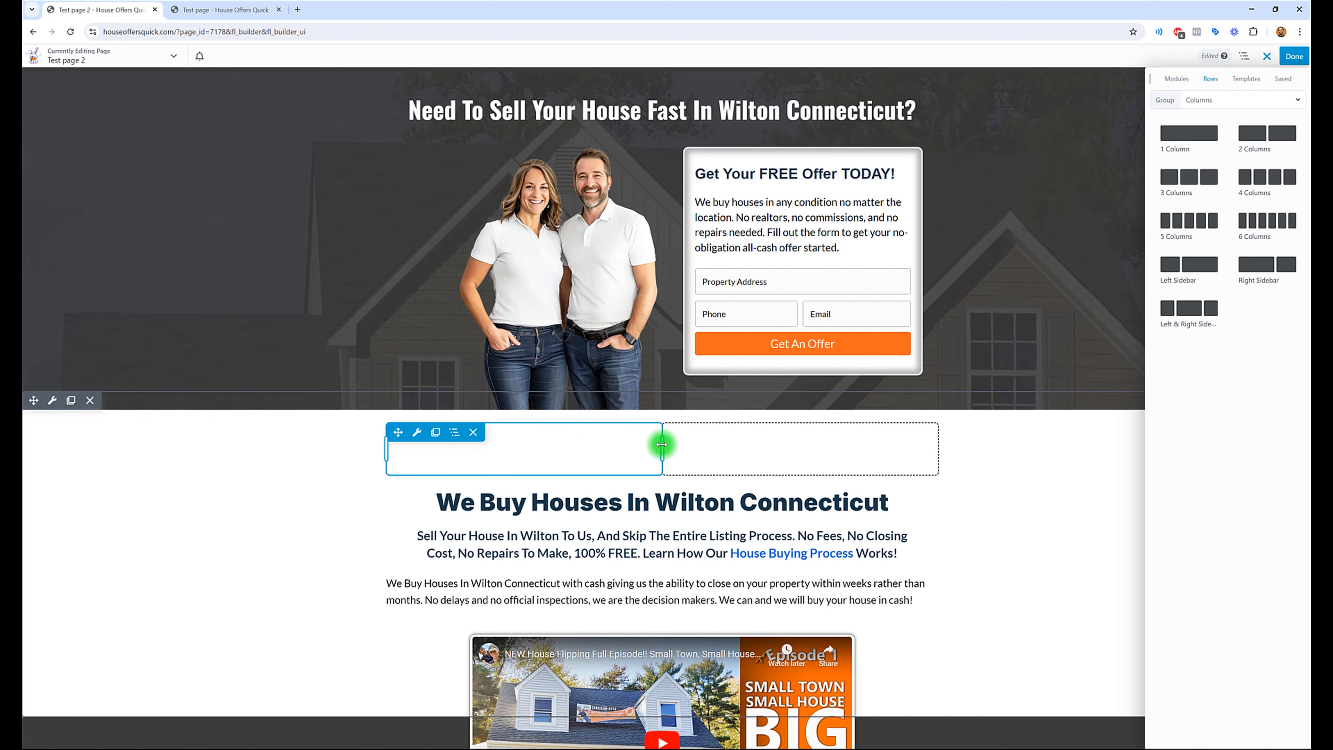
pyautogui.moveTo(661, 445); pyautogui.dragTo(830, 445)
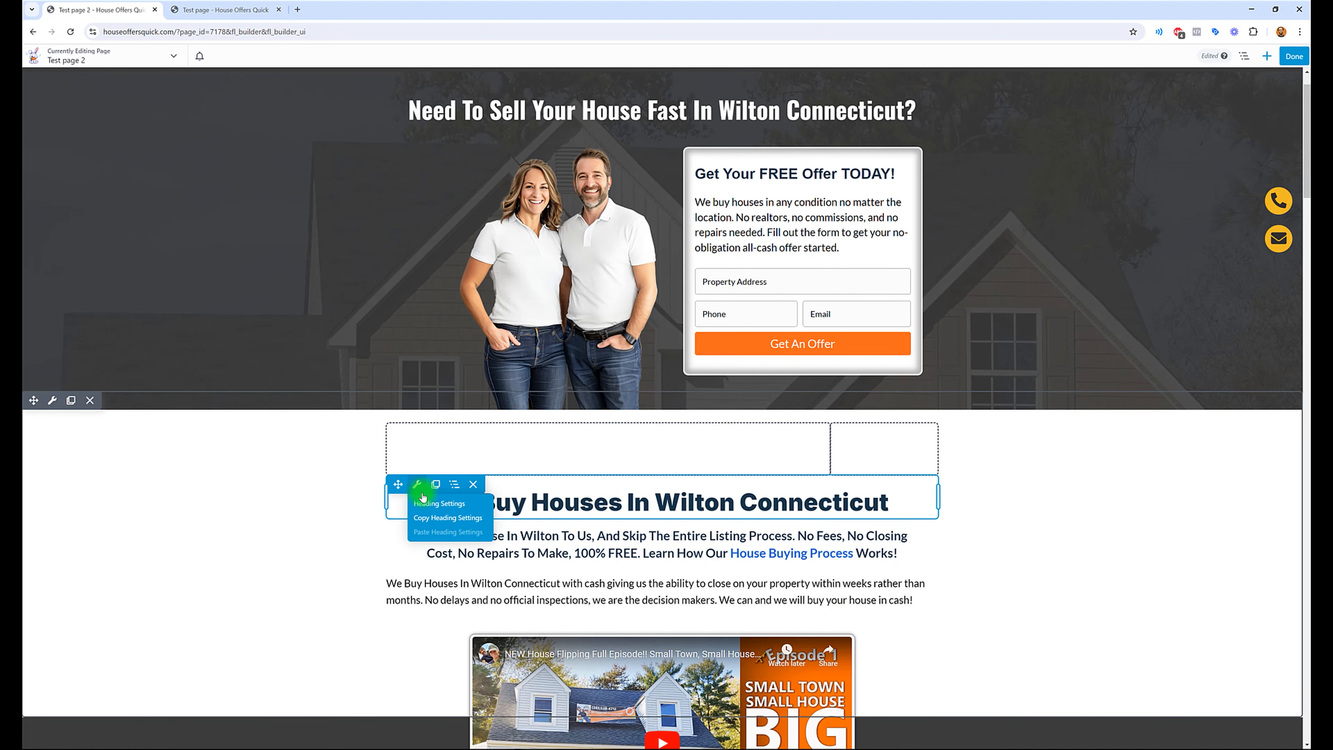
# Step: Move the "We Buy Houses In Wilton Connecticut" heading into the new row's left column and widen that column further
pyautogui.moveTo(396, 491)
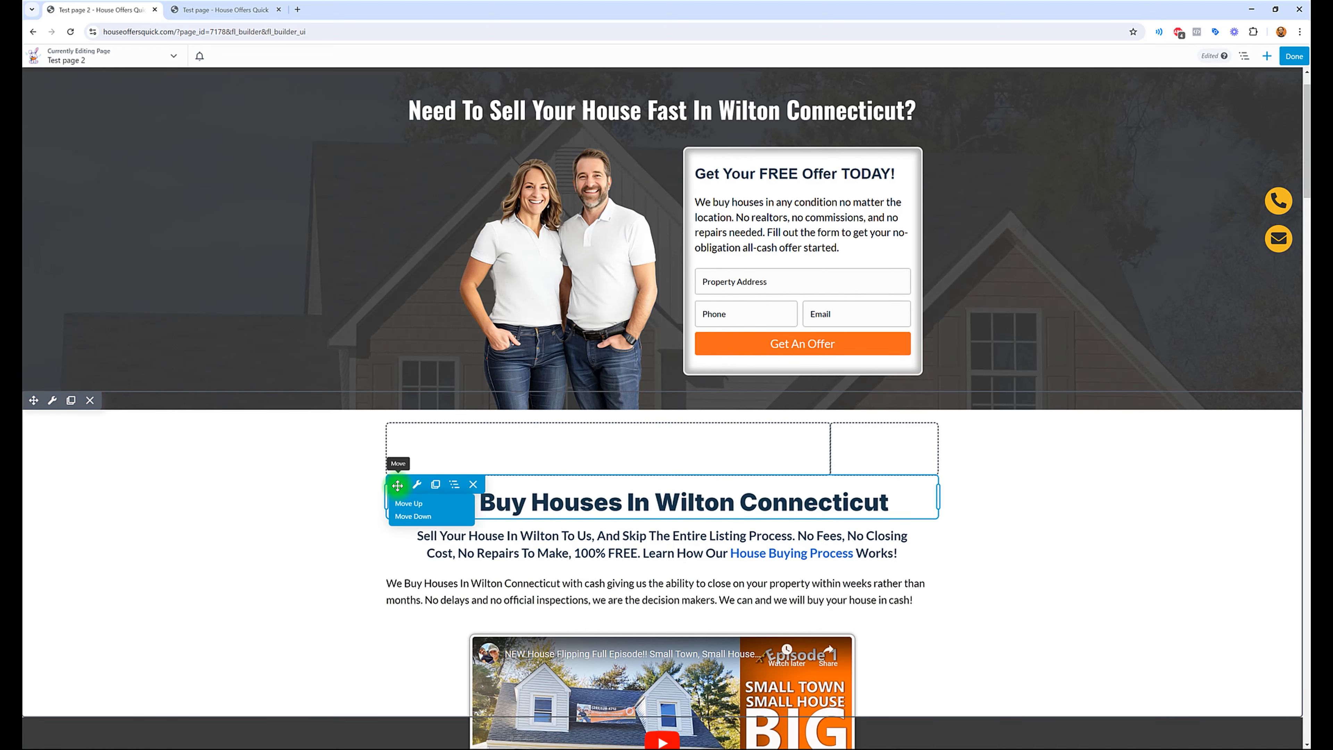
pyautogui.moveTo(397, 486); pyautogui.dragTo(446, 450)
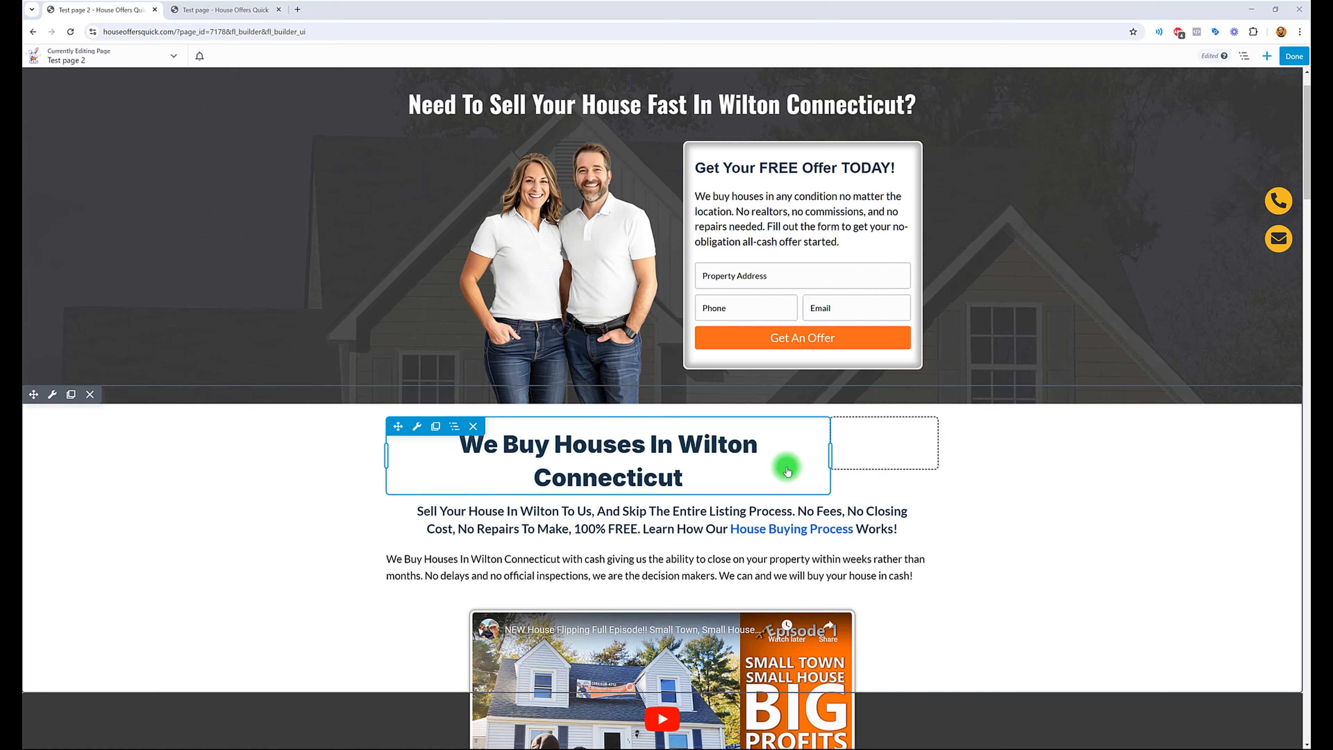
pyautogui.moveTo(832, 462); pyautogui.dragTo(868, 443)
# Step: Right-align the "We Buy Houses In [City] [State]" heading and widen its column slightly
pyautogui.click(643, 442)
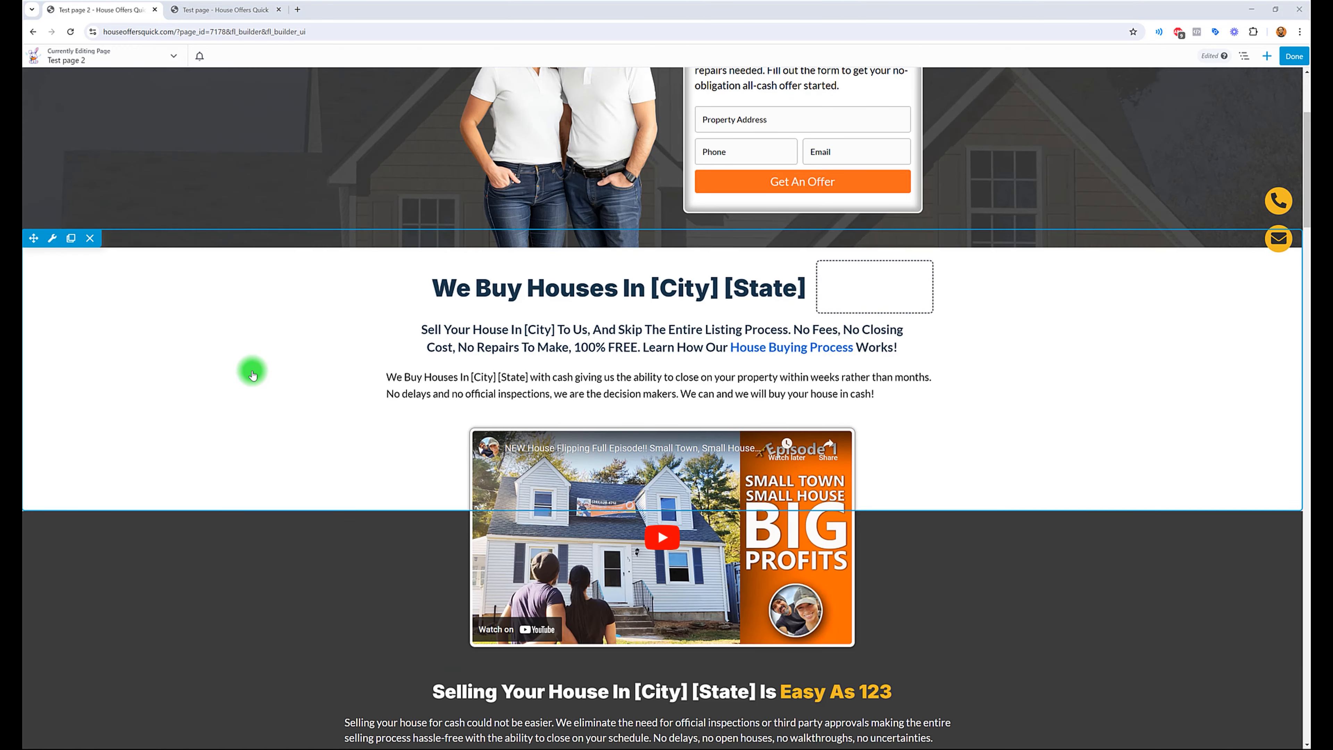
pyautogui.click(559, 294)
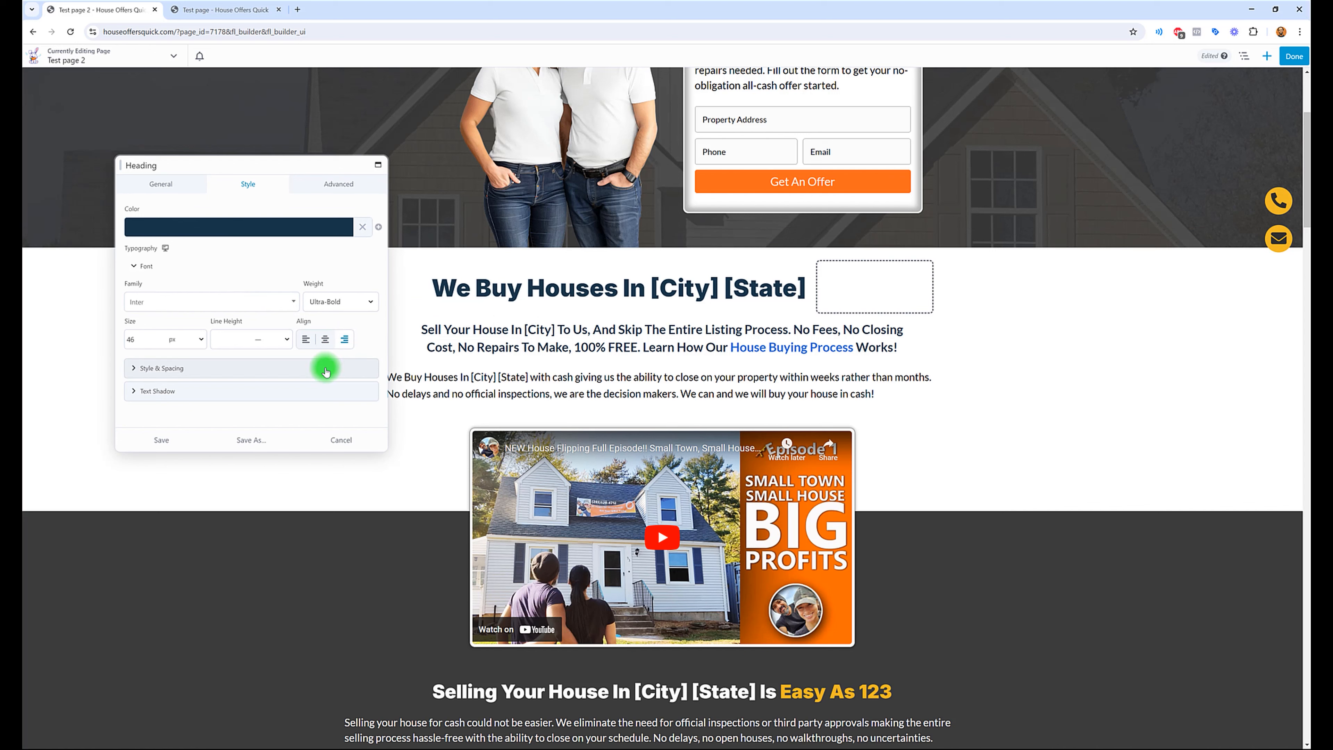
pyautogui.click(326, 340)
pyautogui.click(314, 352)
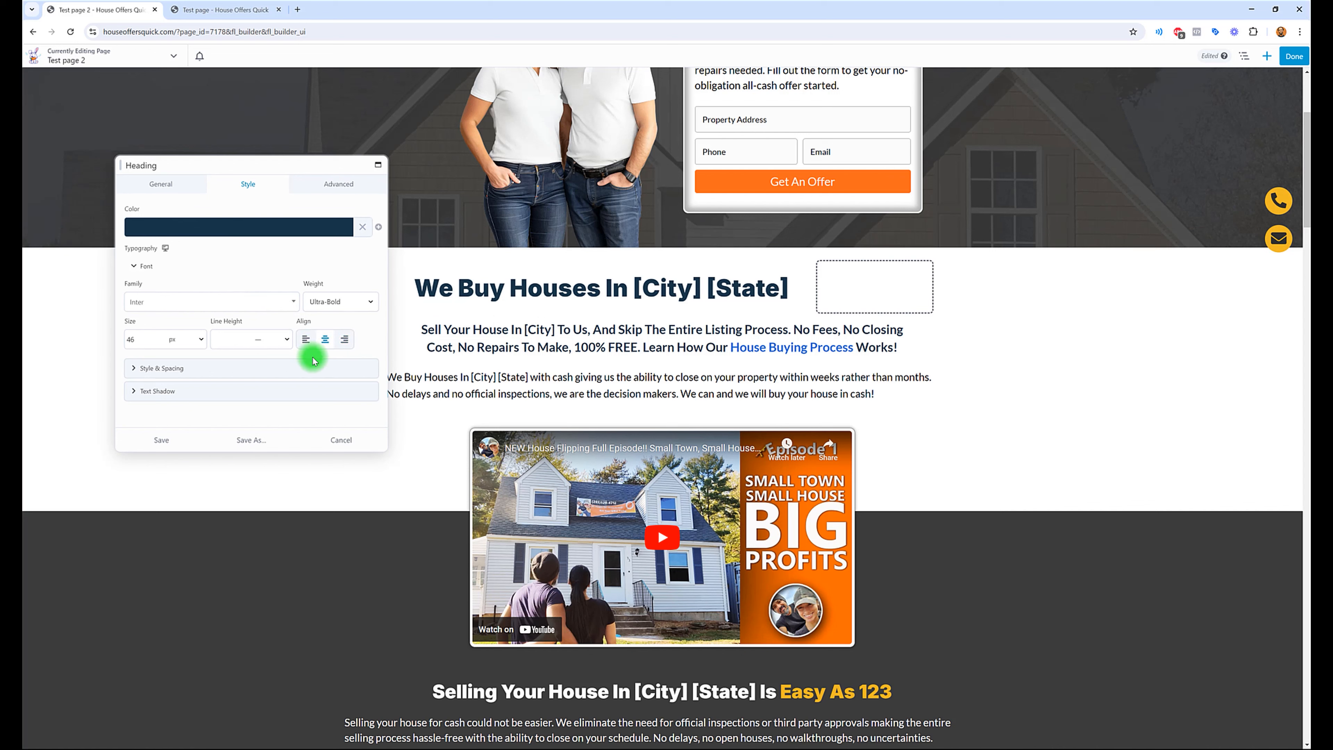
pyautogui.click(344, 339)
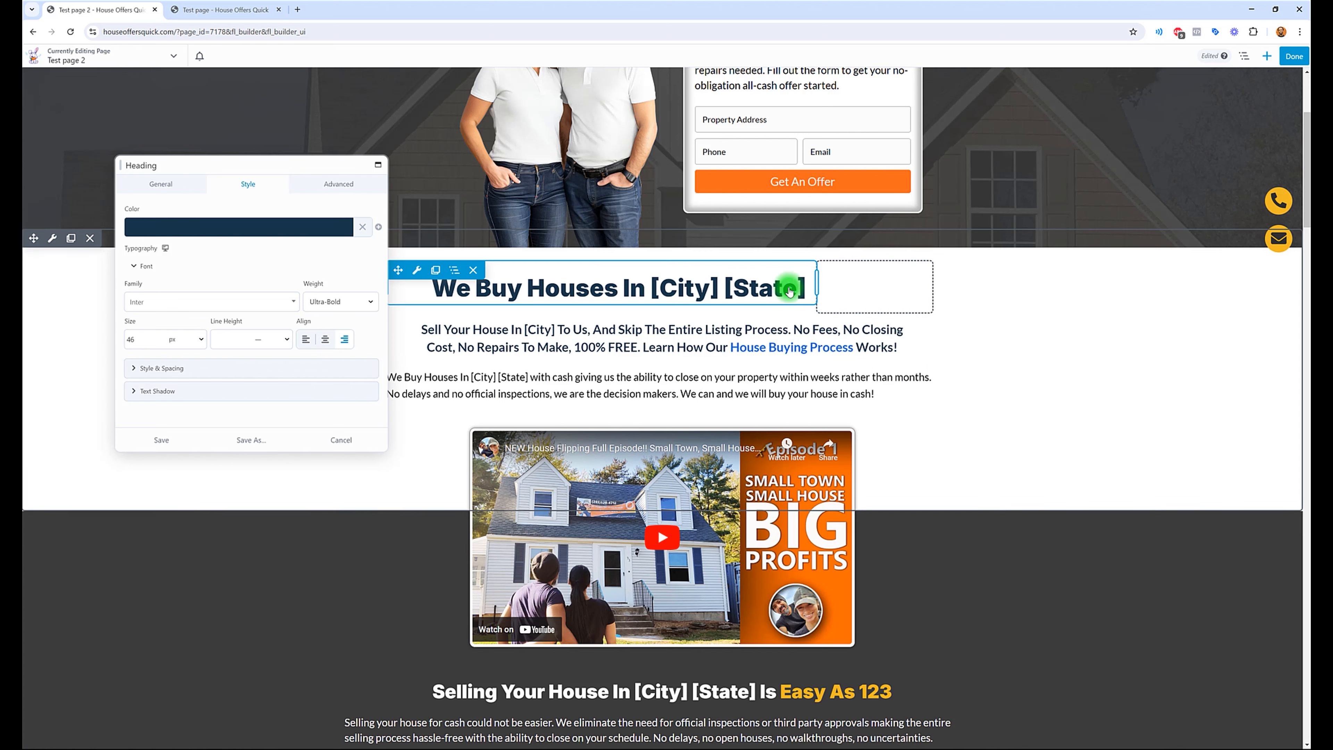
pyautogui.moveTo(817, 285)
pyautogui.mouseDown()
pyautogui.moveTo(860, 283)
pyautogui.moveTo(827, 284)
pyautogui.mouseUp()
# Step: Place an Audio Nibbles module in the empty column beside the "We Buy Houses In [City] [State]" heading
pyautogui.click(1268, 59)
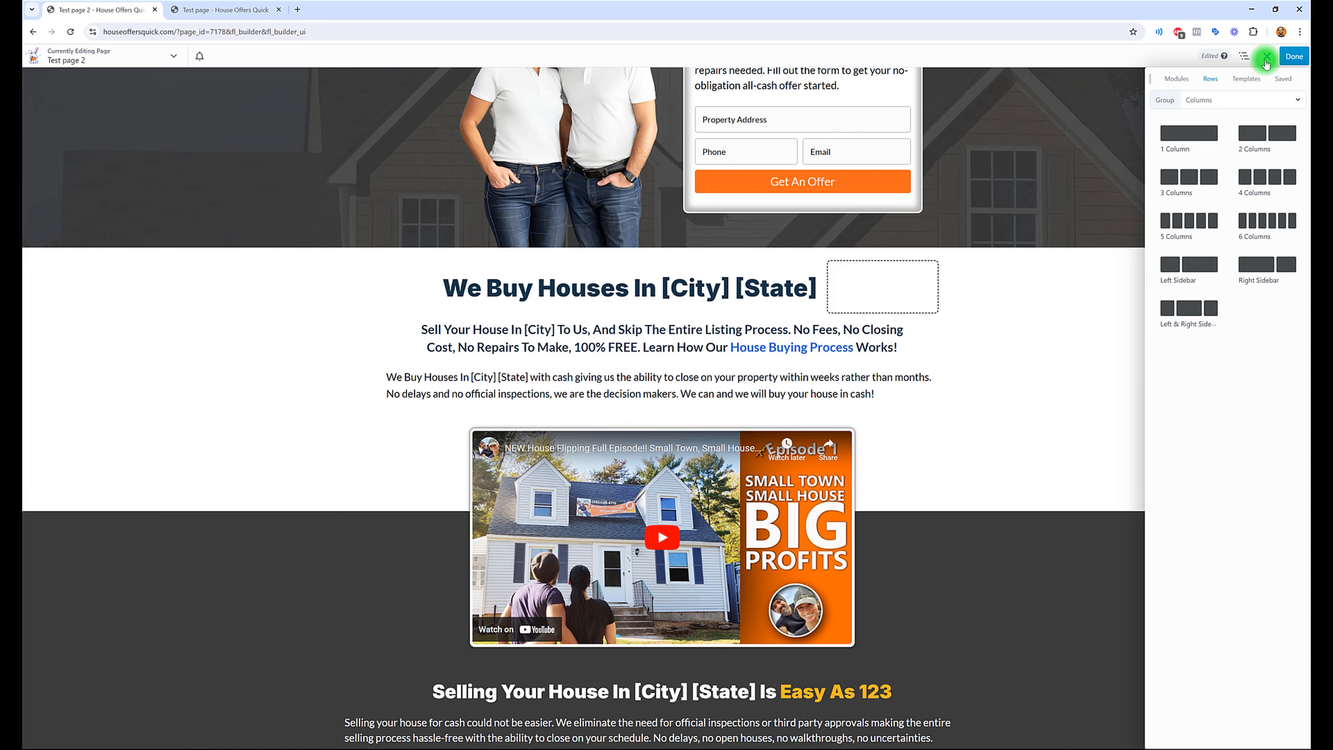
pyautogui.click(1175, 86)
pyautogui.click(1171, 84)
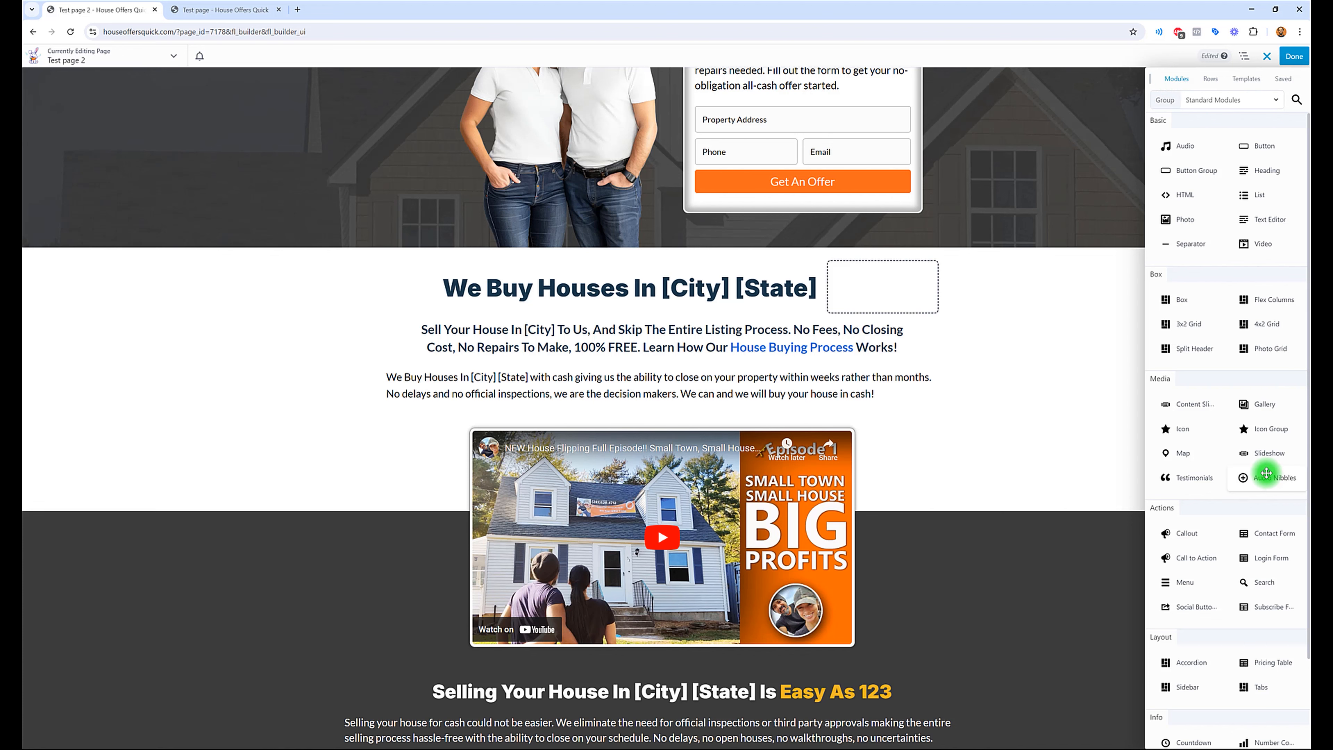
pyautogui.moveTo(1268, 479); pyautogui.dragTo(866, 414)
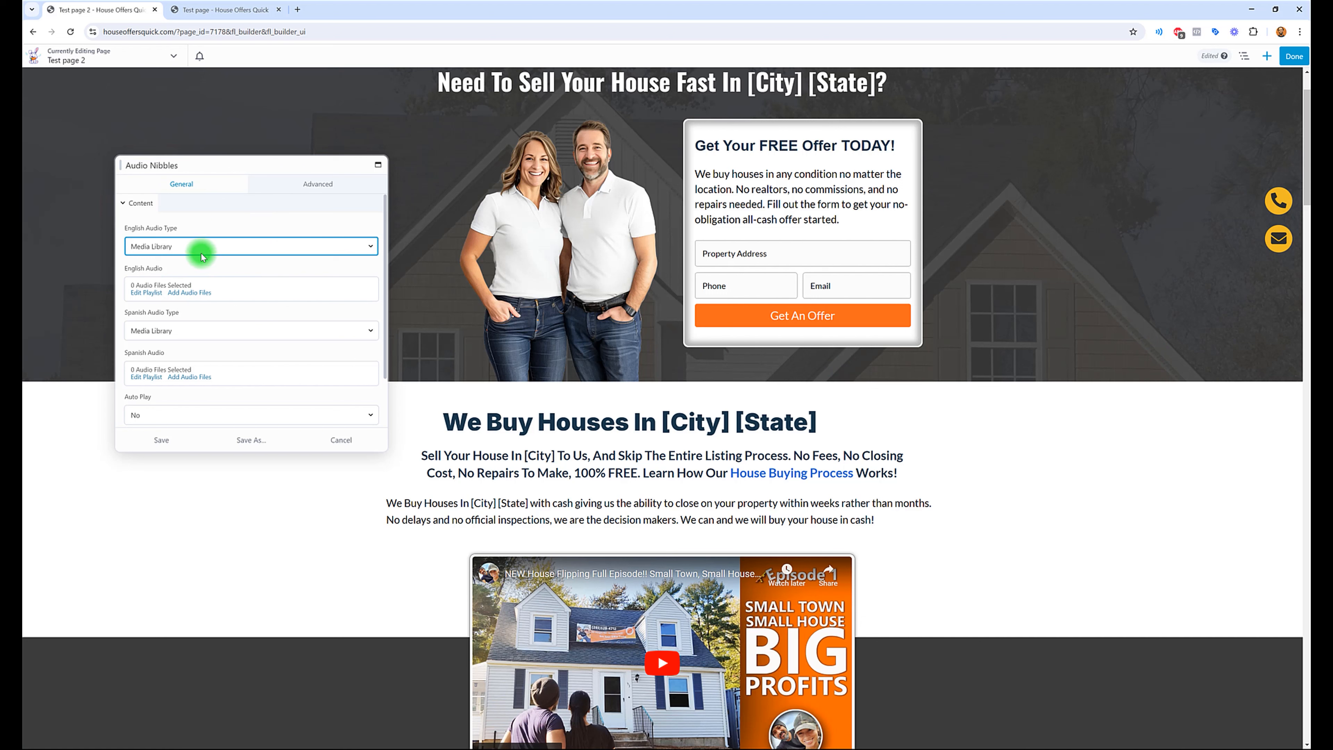
# Step: Add Sell-Your-Wilton-Home-Fast-No-Fees.mp3 from the media library to the module's English audio playlist and update the playlist
pyautogui.click(193, 297)
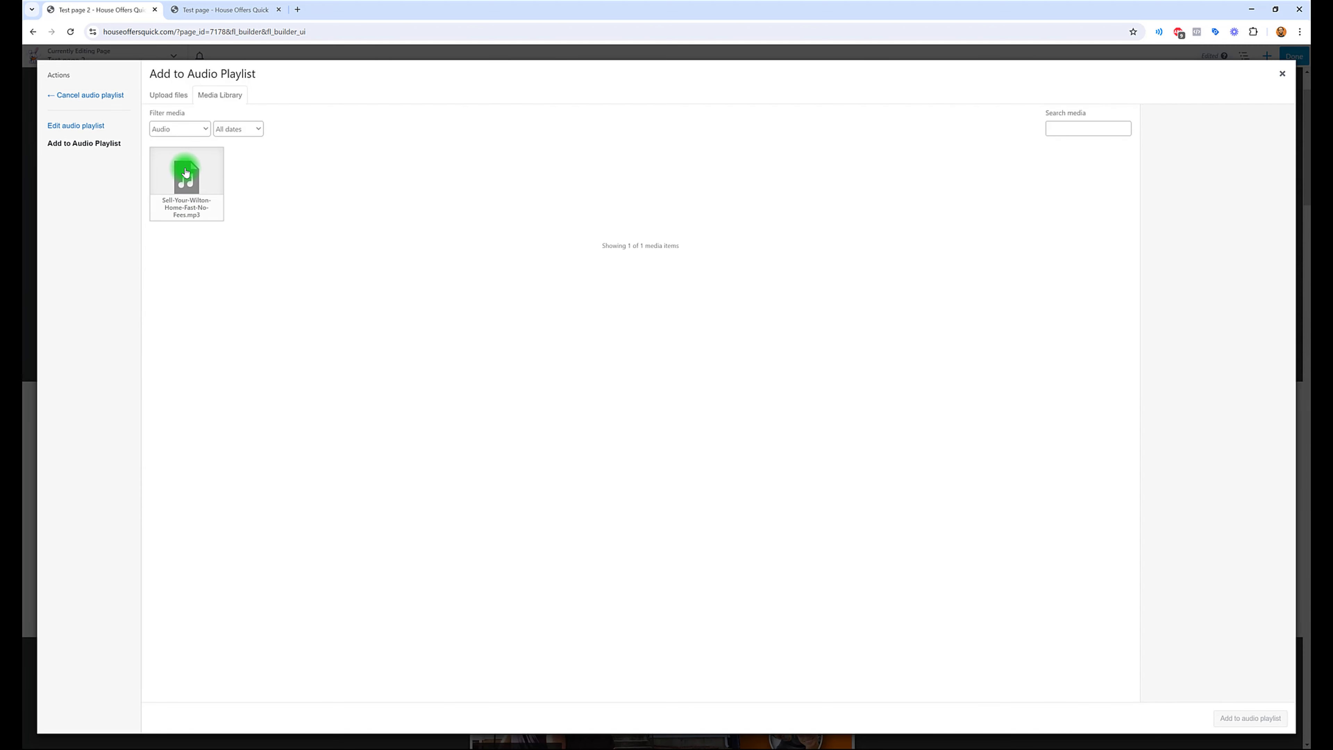
pyautogui.click(185, 172)
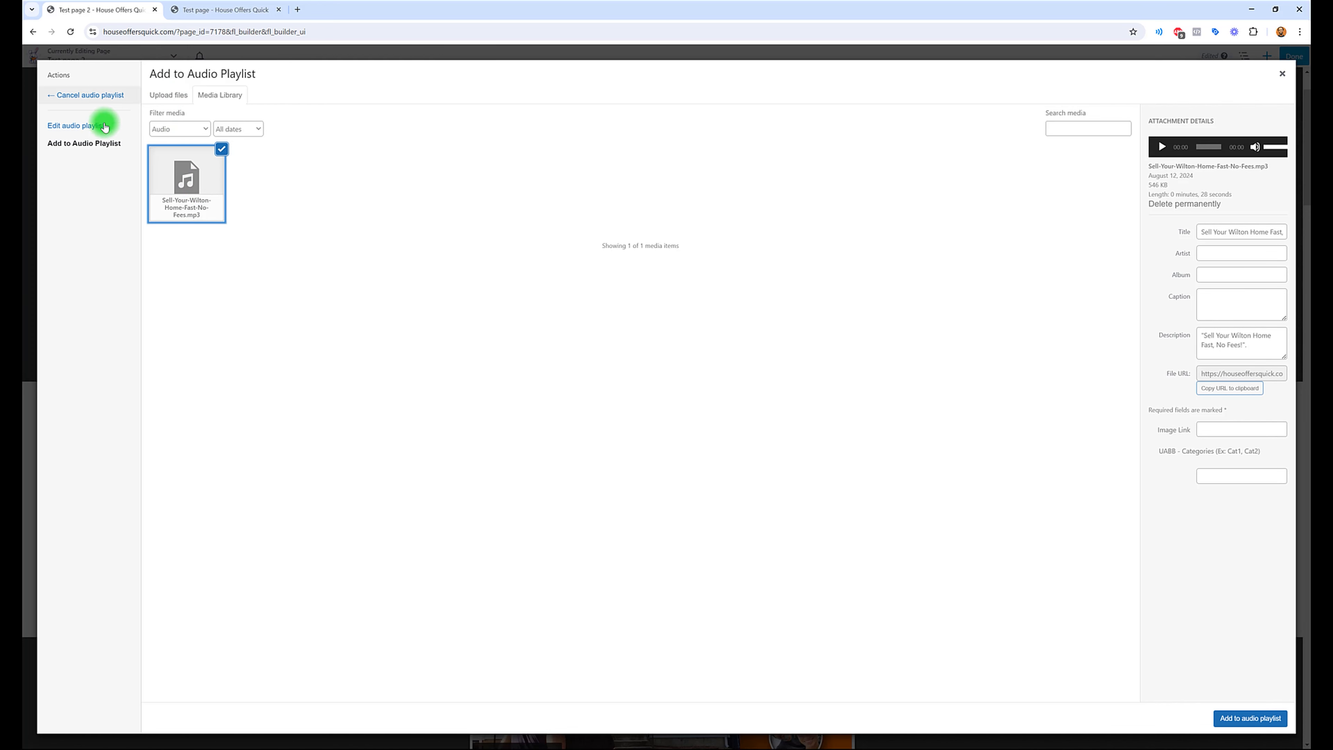
pyautogui.click(168, 100)
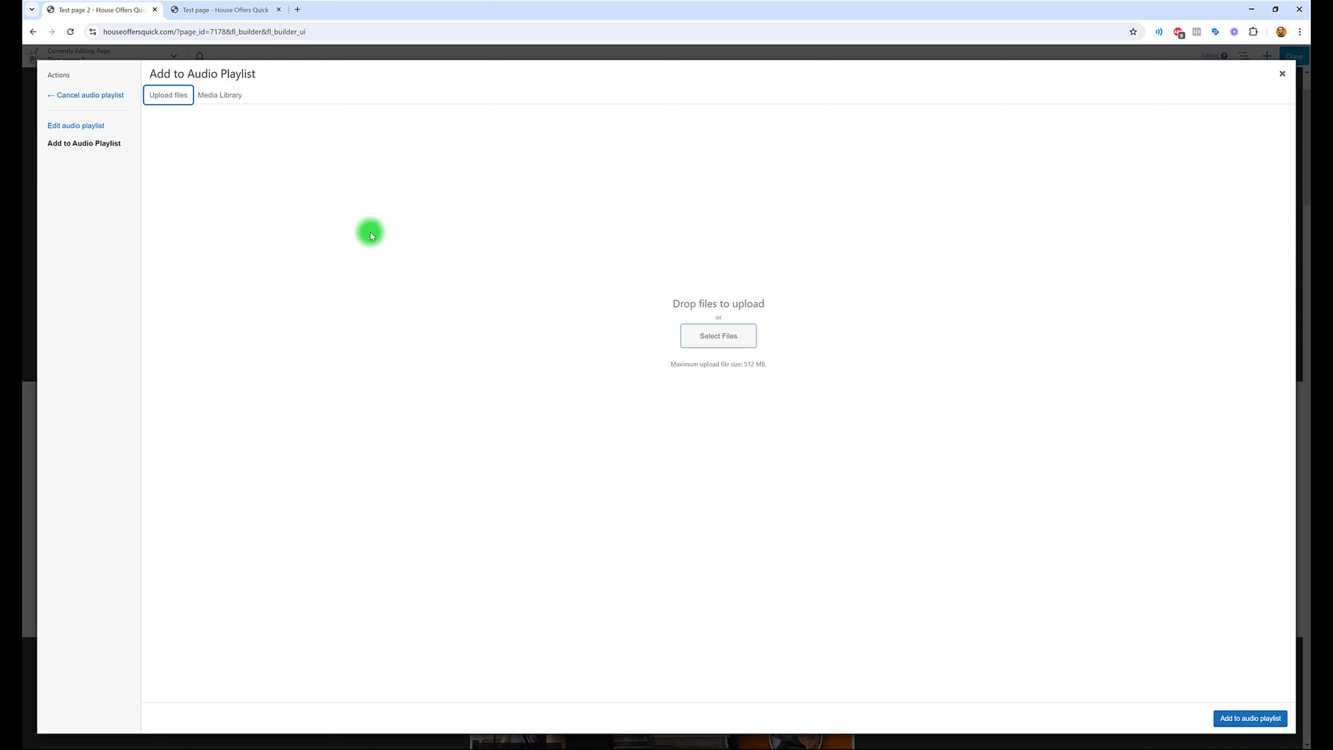
pyautogui.click(223, 98)
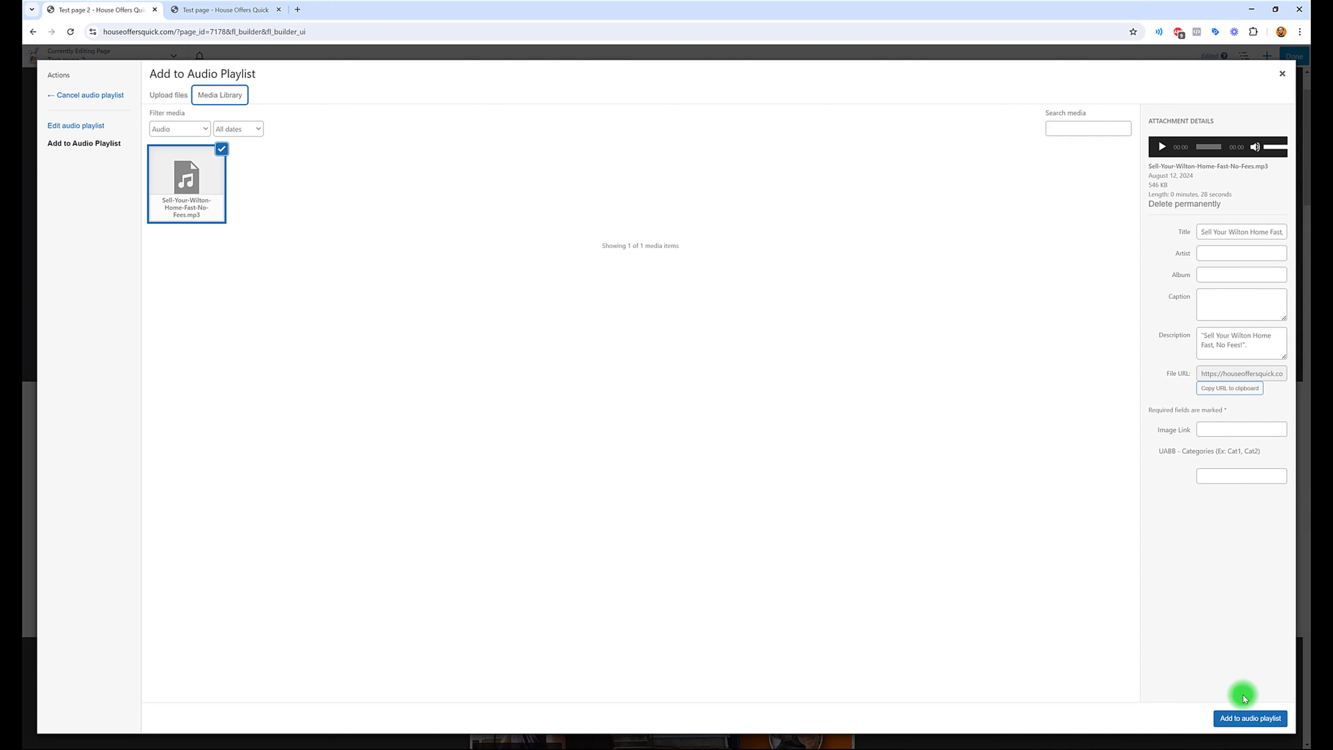
pyautogui.click(1242, 721)
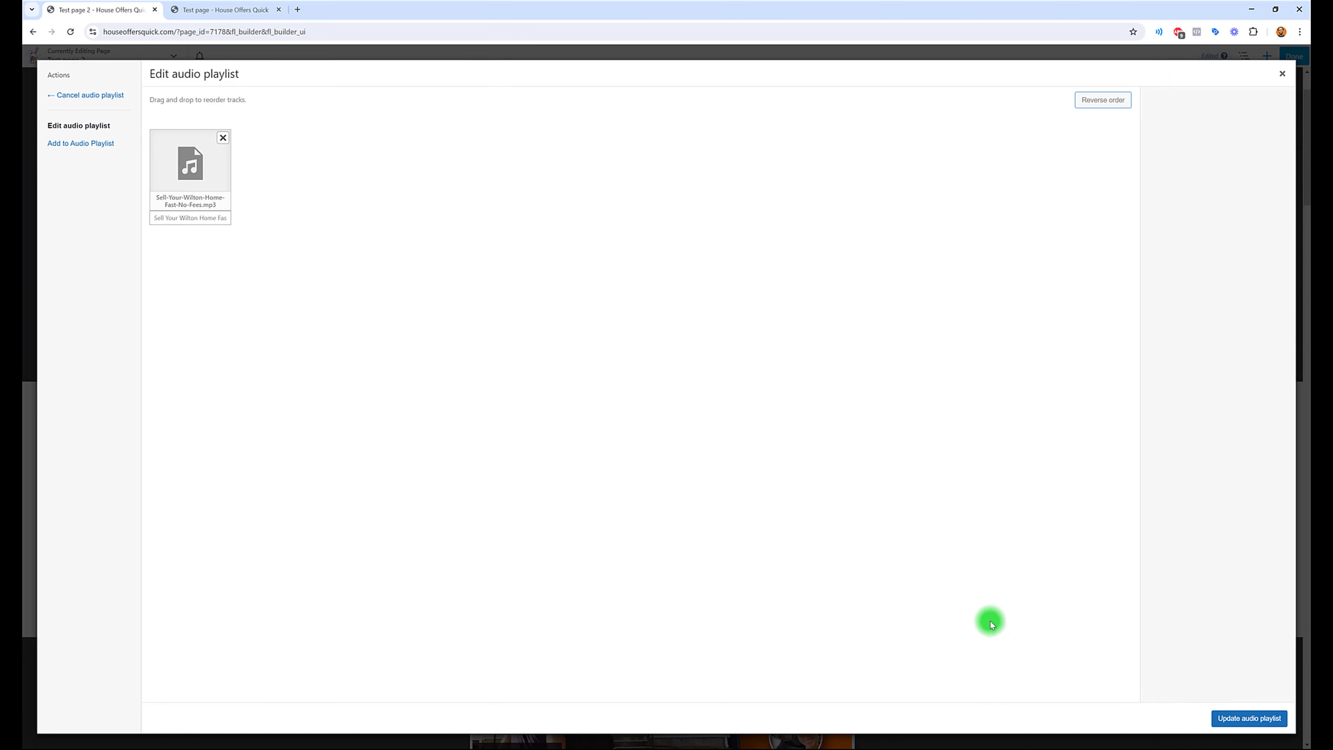
pyautogui.click(194, 174)
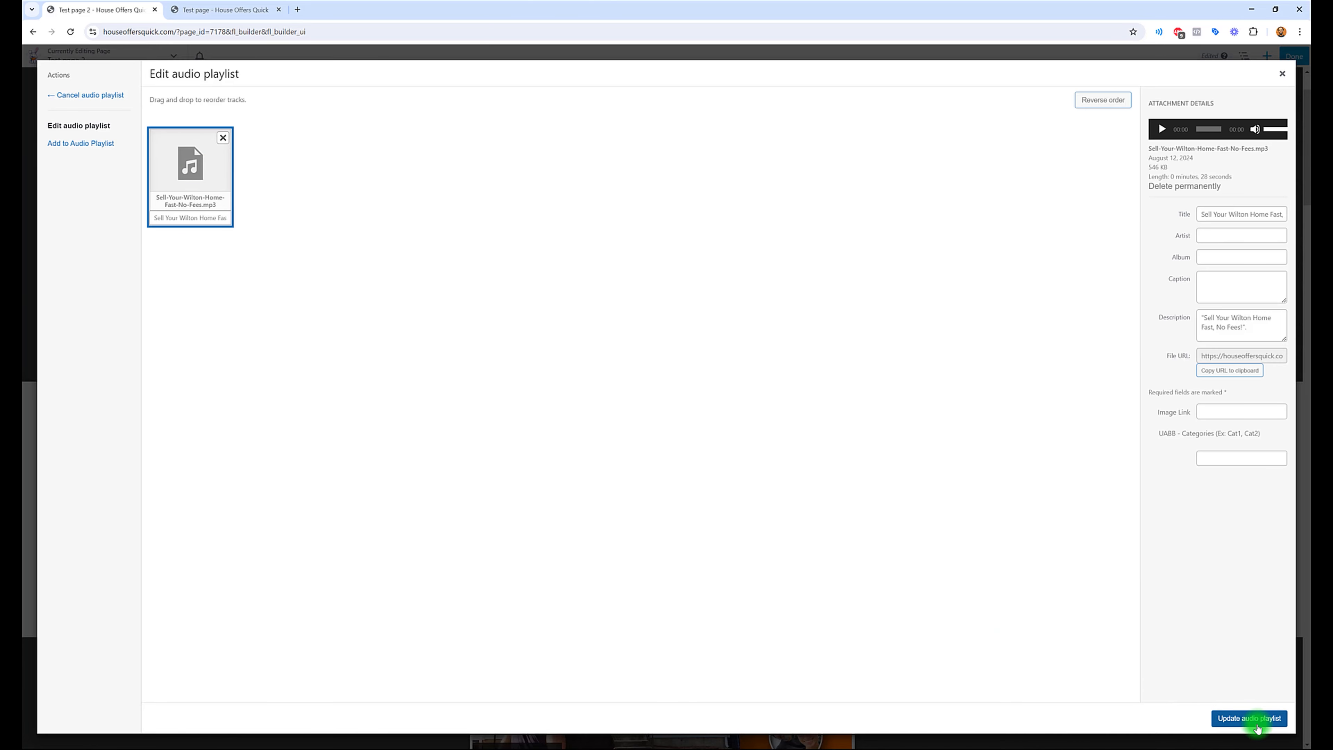
pyautogui.click(1248, 718)
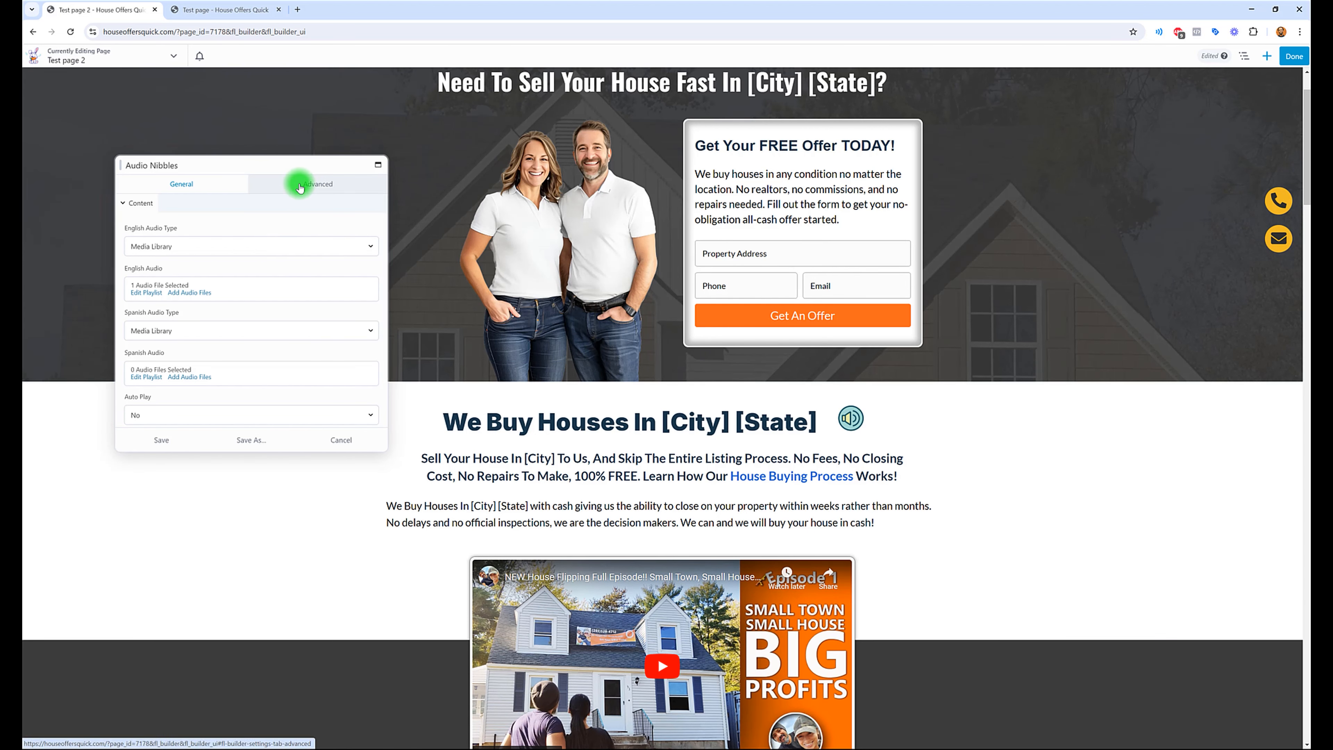
# Step: Set all four margins of the Audio Nibbles module to 0 px
pyautogui.click(290, 185)
pyautogui.click(183, 226)
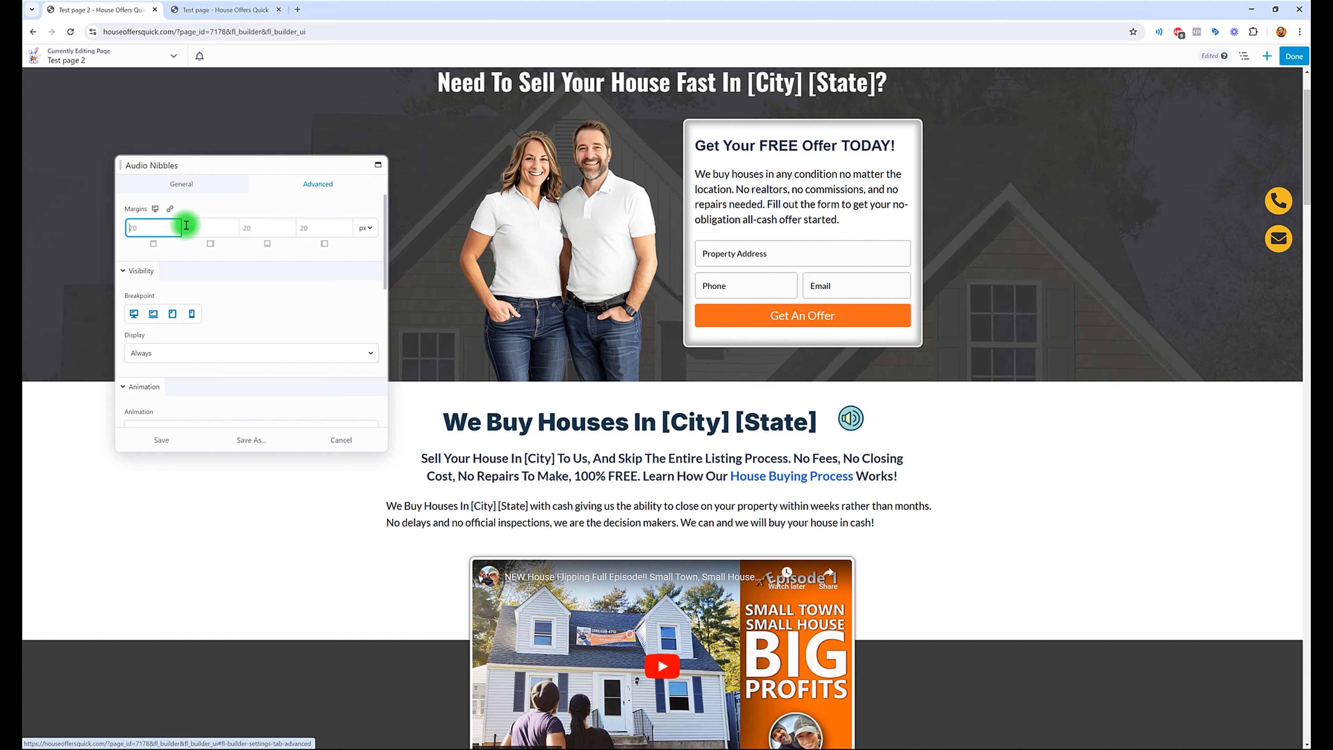
pyautogui.write('0')
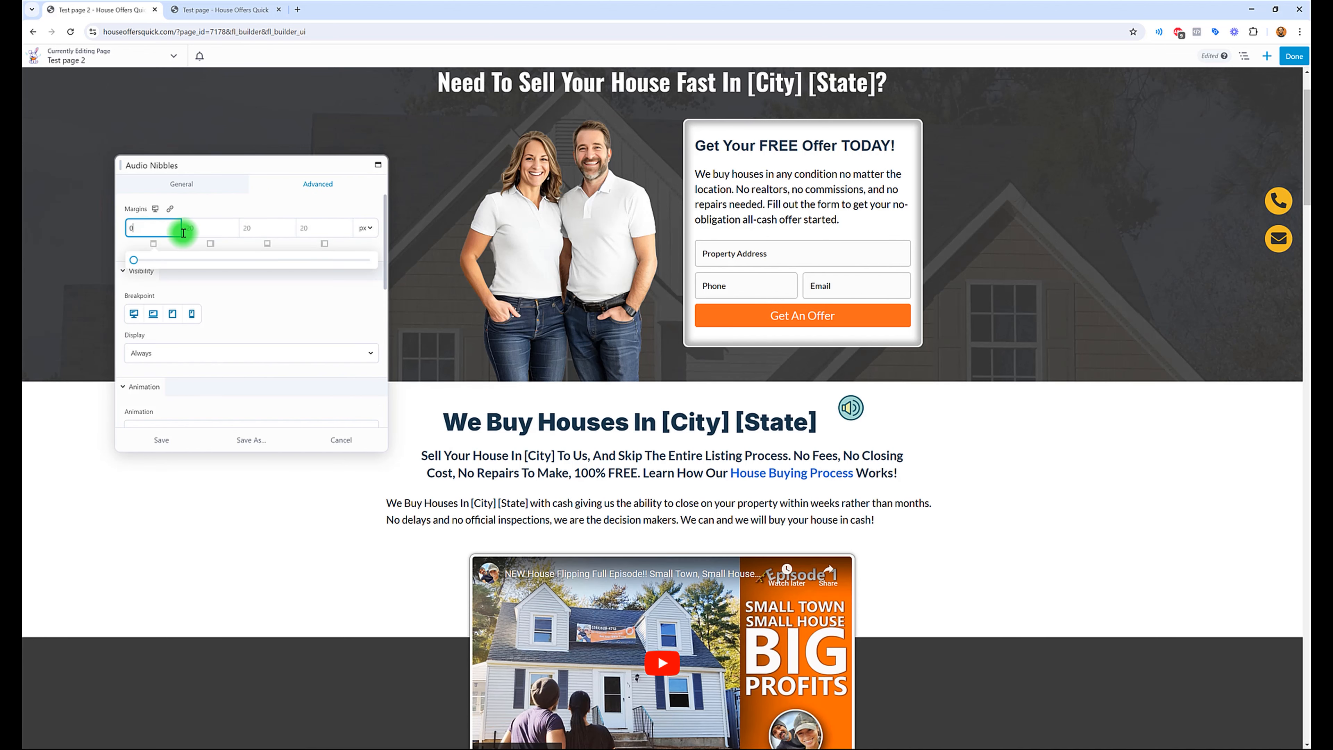
pyautogui.click(199, 230)
pyautogui.write('0')
pyautogui.click(262, 230)
pyautogui.write('0')
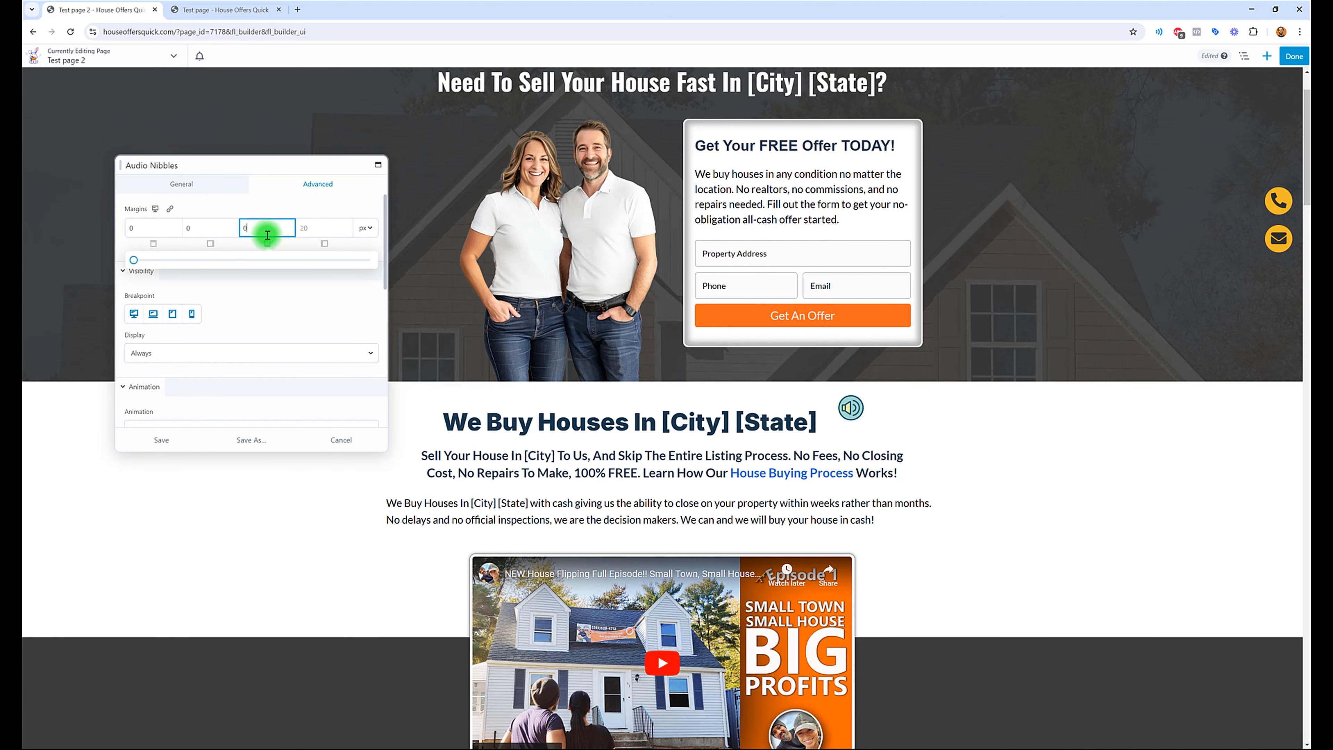
pyautogui.click(327, 229)
pyautogui.write('0')
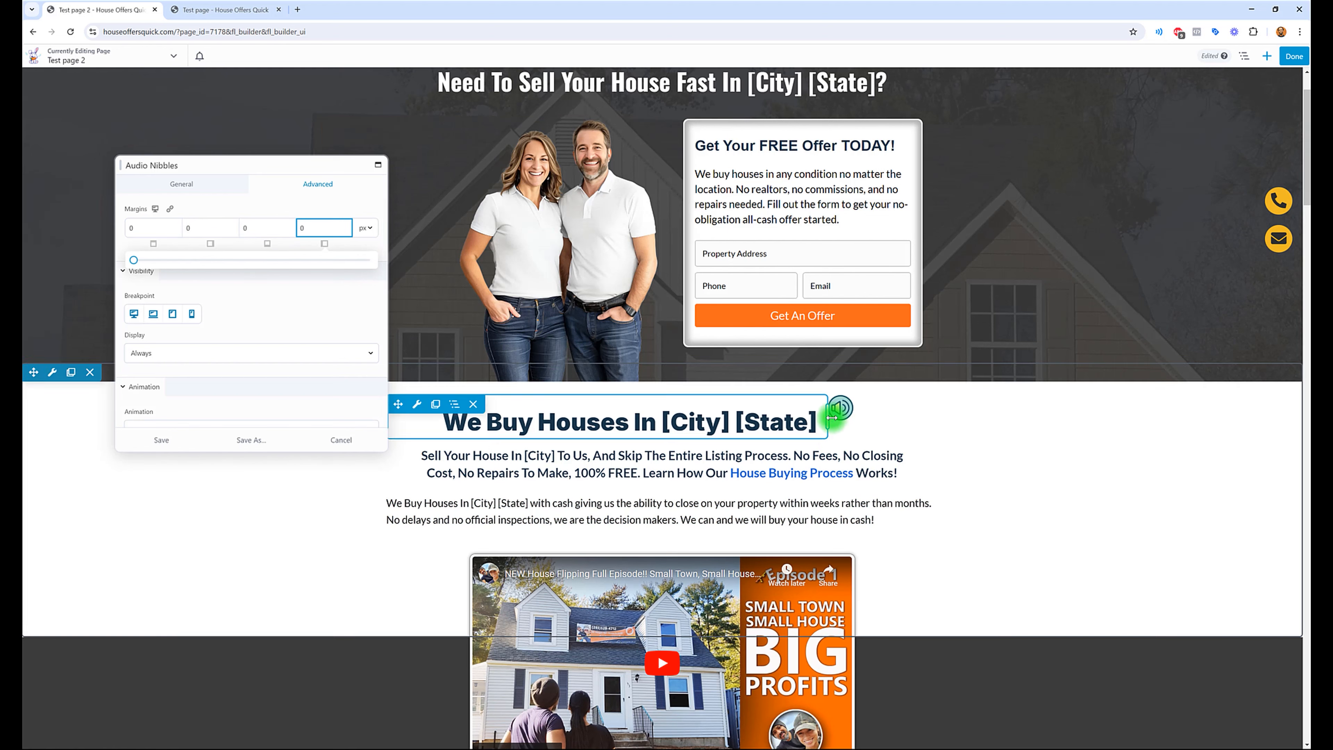
# Step: Set the top margin of the "We Buy Houses In [City] [State]" heading to 20 px
pyautogui.click(795, 419)
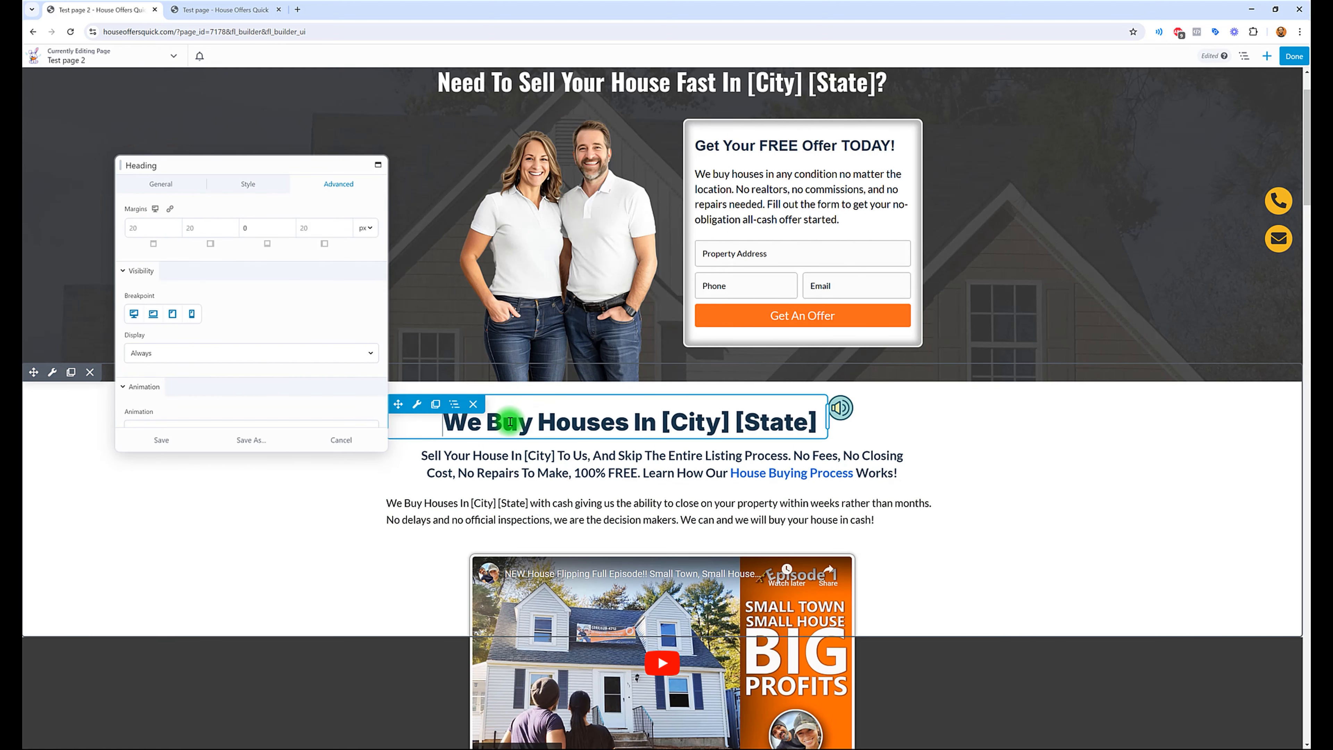
pyautogui.click(145, 226)
pyautogui.write('0')
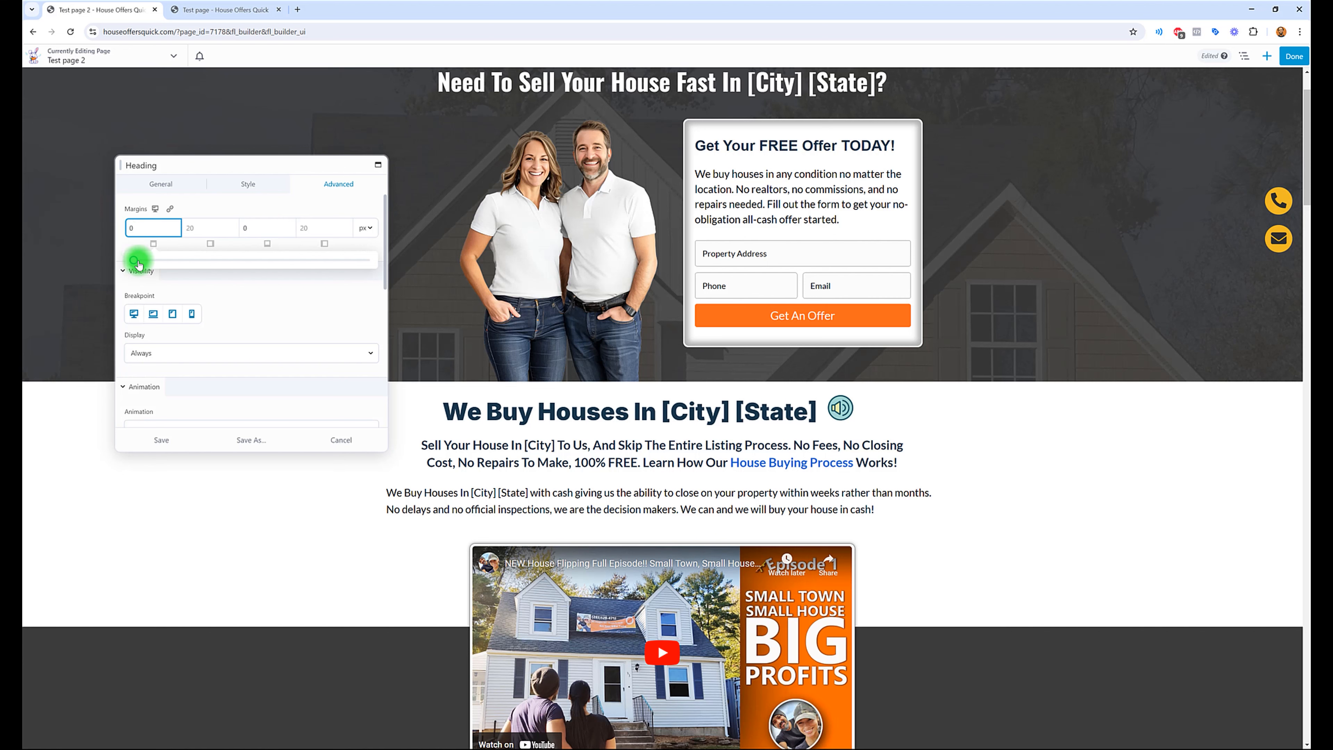
pyautogui.moveTo(136, 262); pyautogui.dragTo(175, 266)
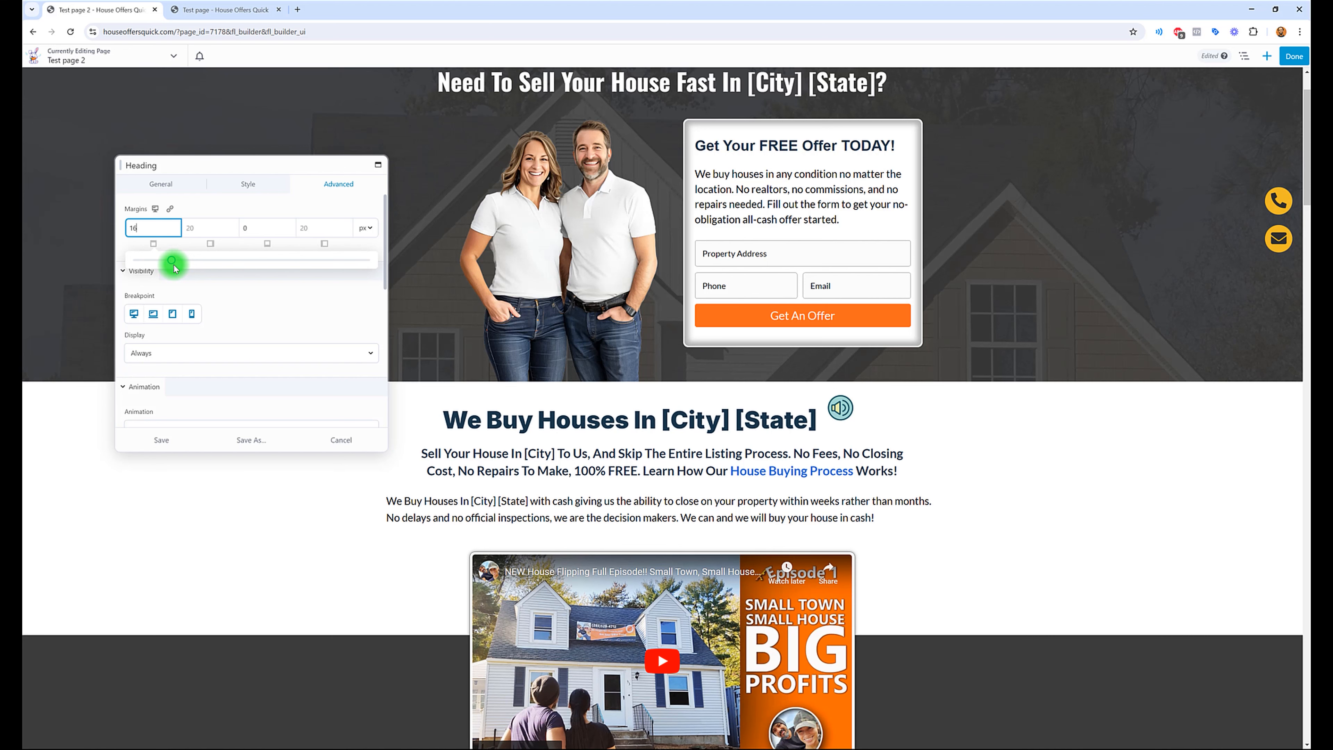
pyautogui.moveTo(174, 265); pyautogui.dragTo(183, 267)
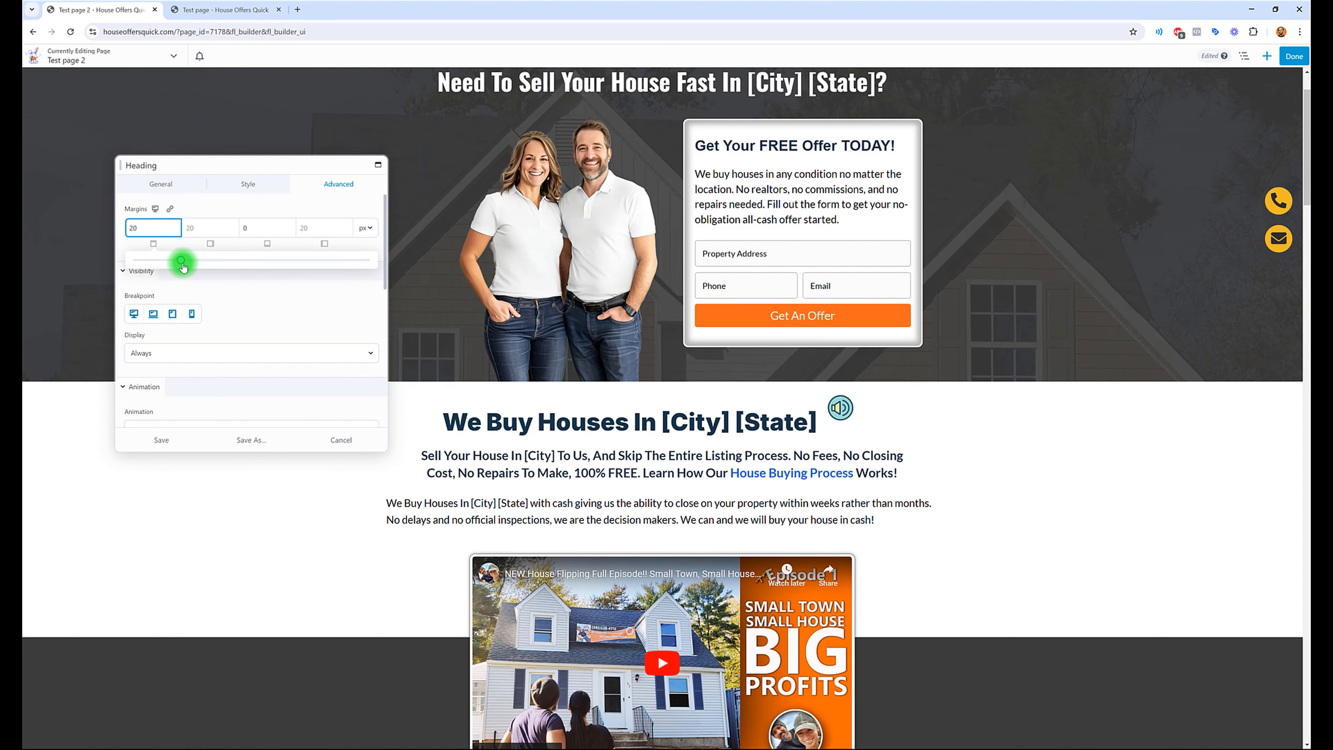
# Step: Unlink the Audio Nibbles module's margins and set only its top margin to 25 px, keeping the others at 0
pyautogui.click(928, 405)
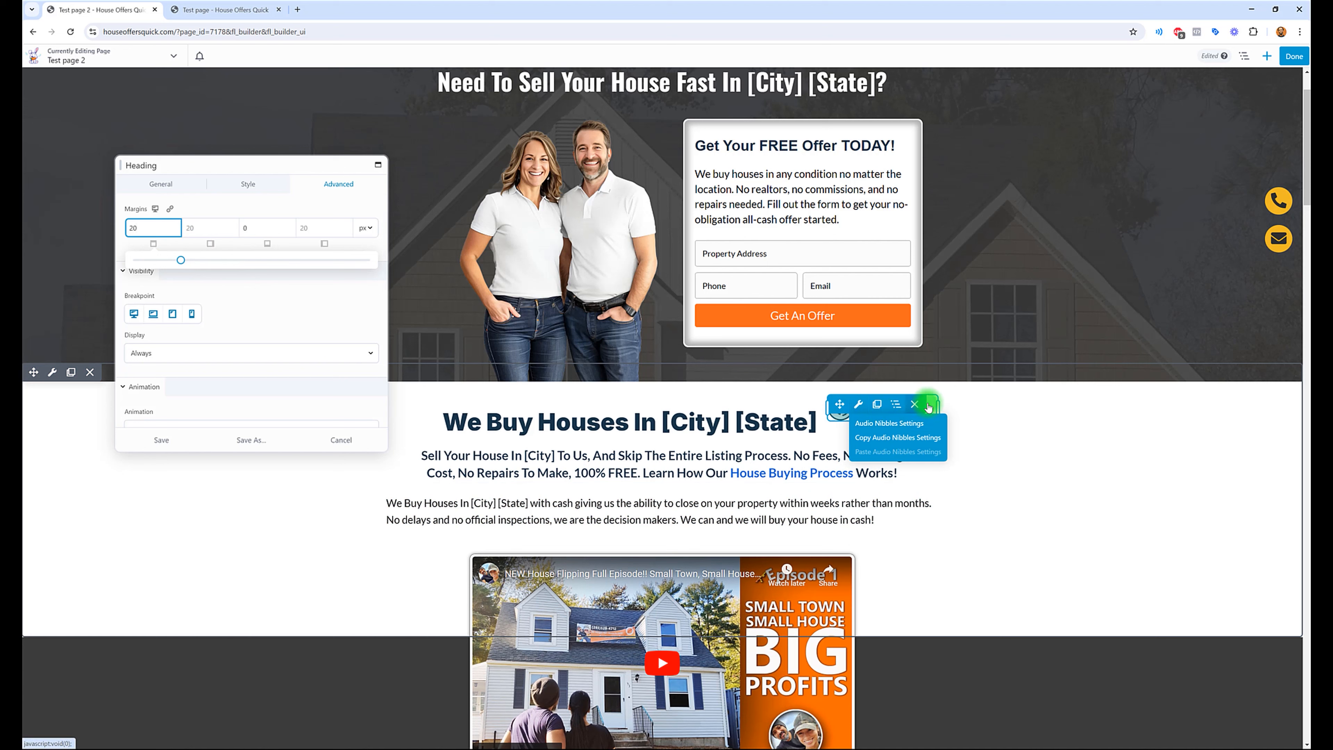
pyautogui.click(859, 420)
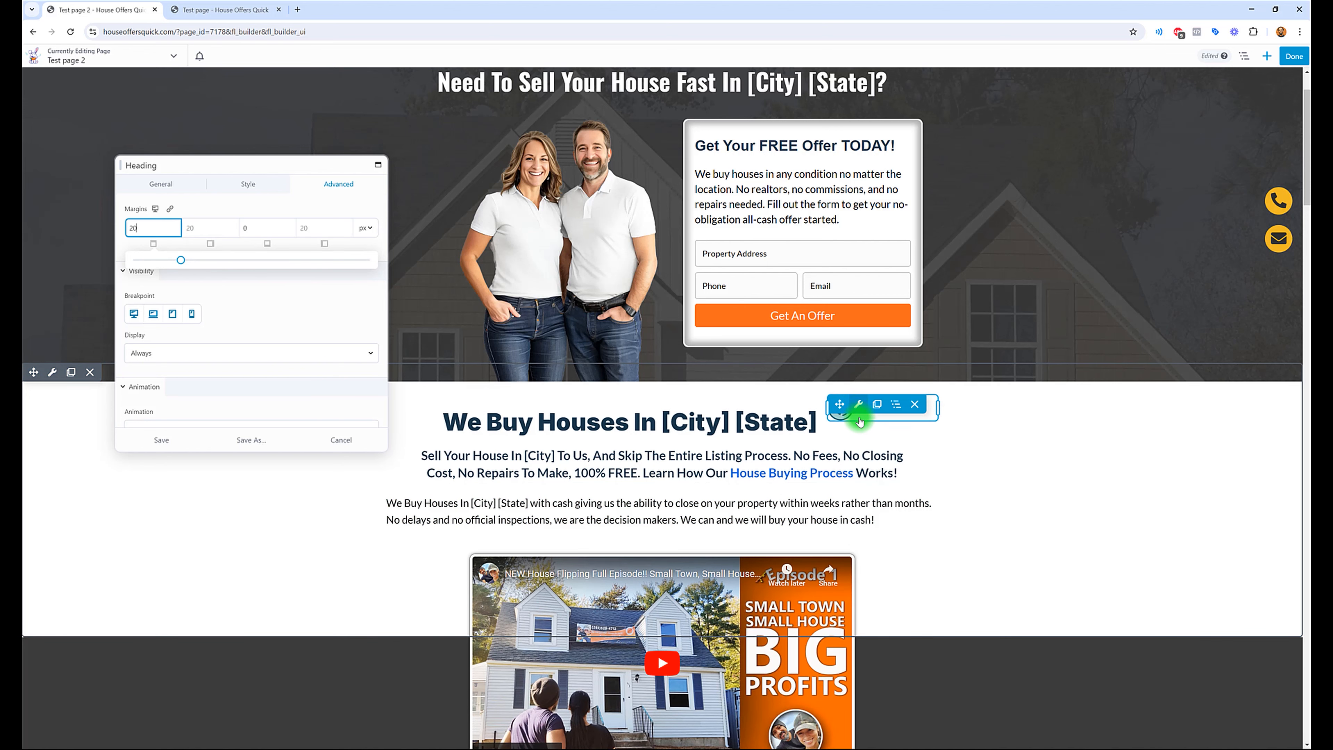
pyautogui.click(138, 225)
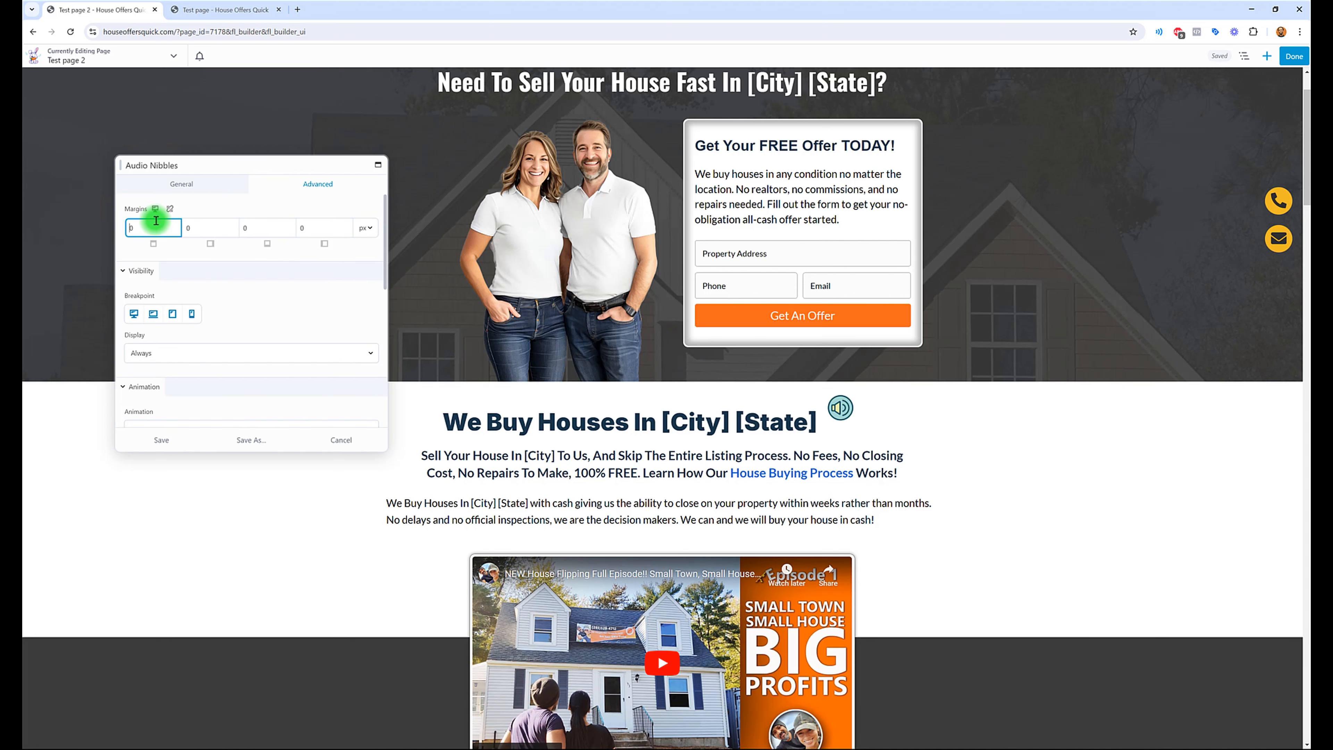
pyautogui.moveTo(133, 259); pyautogui.dragTo(149, 265)
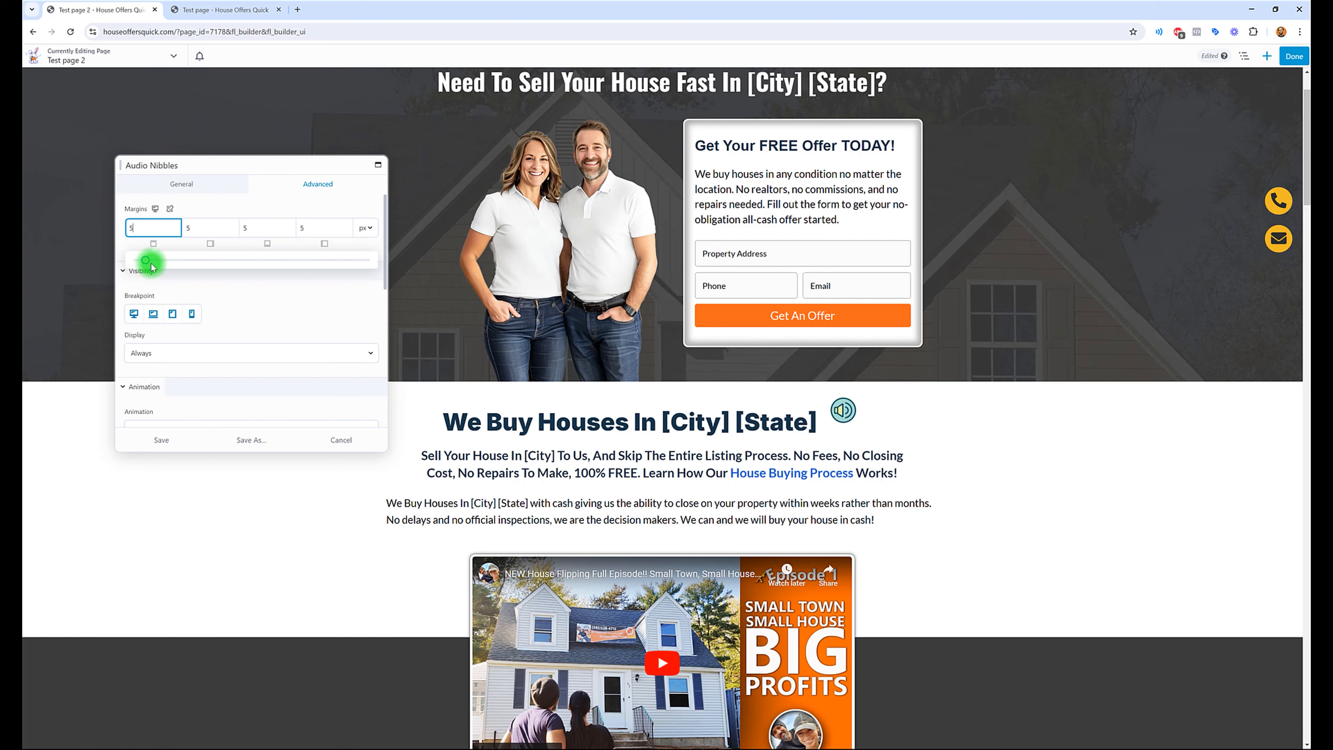
pyautogui.click(147, 236)
pyautogui.click(170, 209)
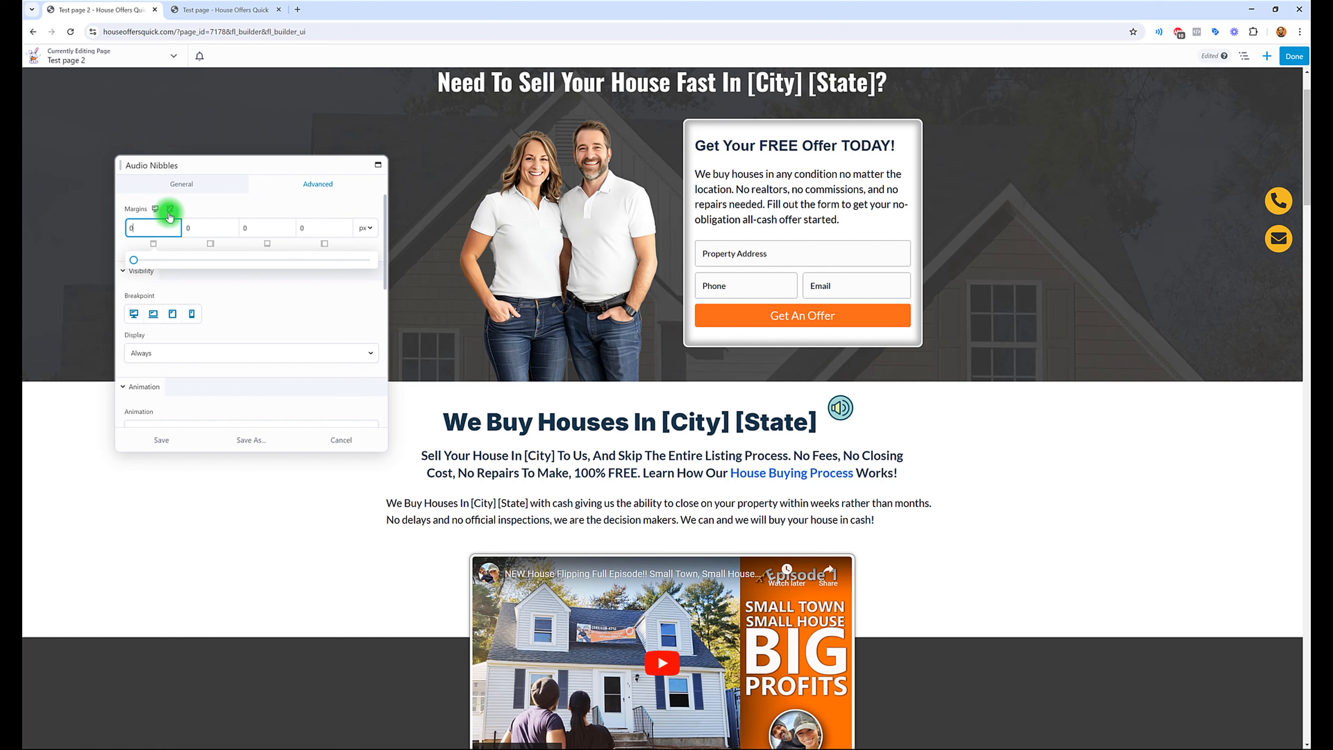
pyautogui.moveTo(134, 265); pyautogui.dragTo(186, 266)
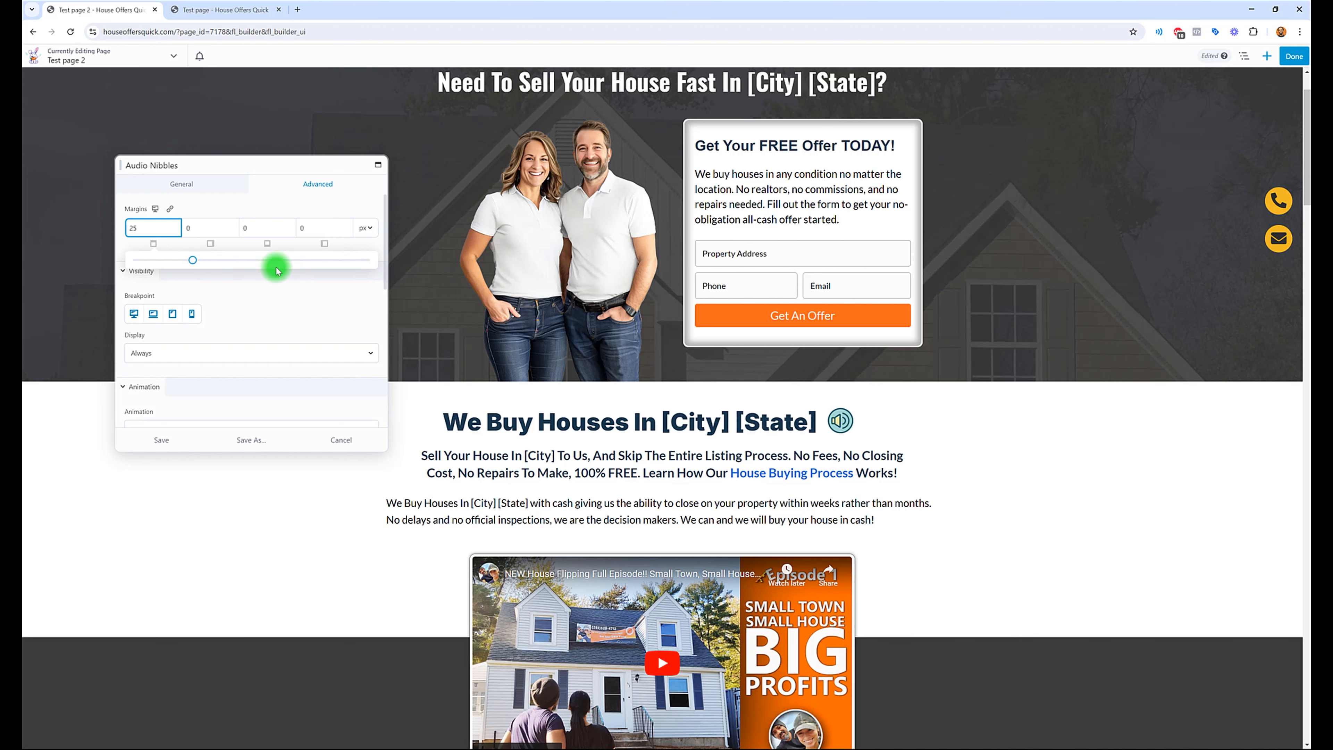
# Step: Set the right margin of the "We Buy Houses In [City] [State]" heading to 5 px and save the heading settings
pyautogui.click(813, 425)
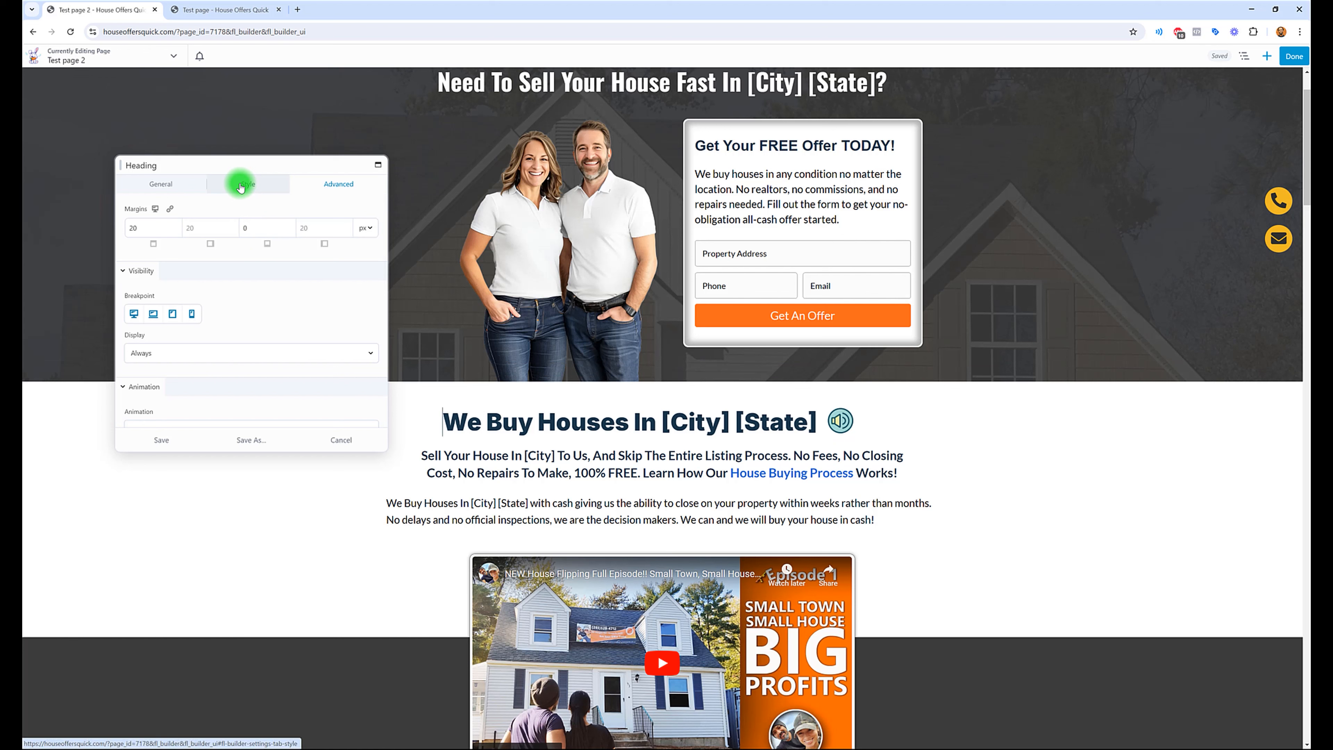
pyautogui.click(188, 230)
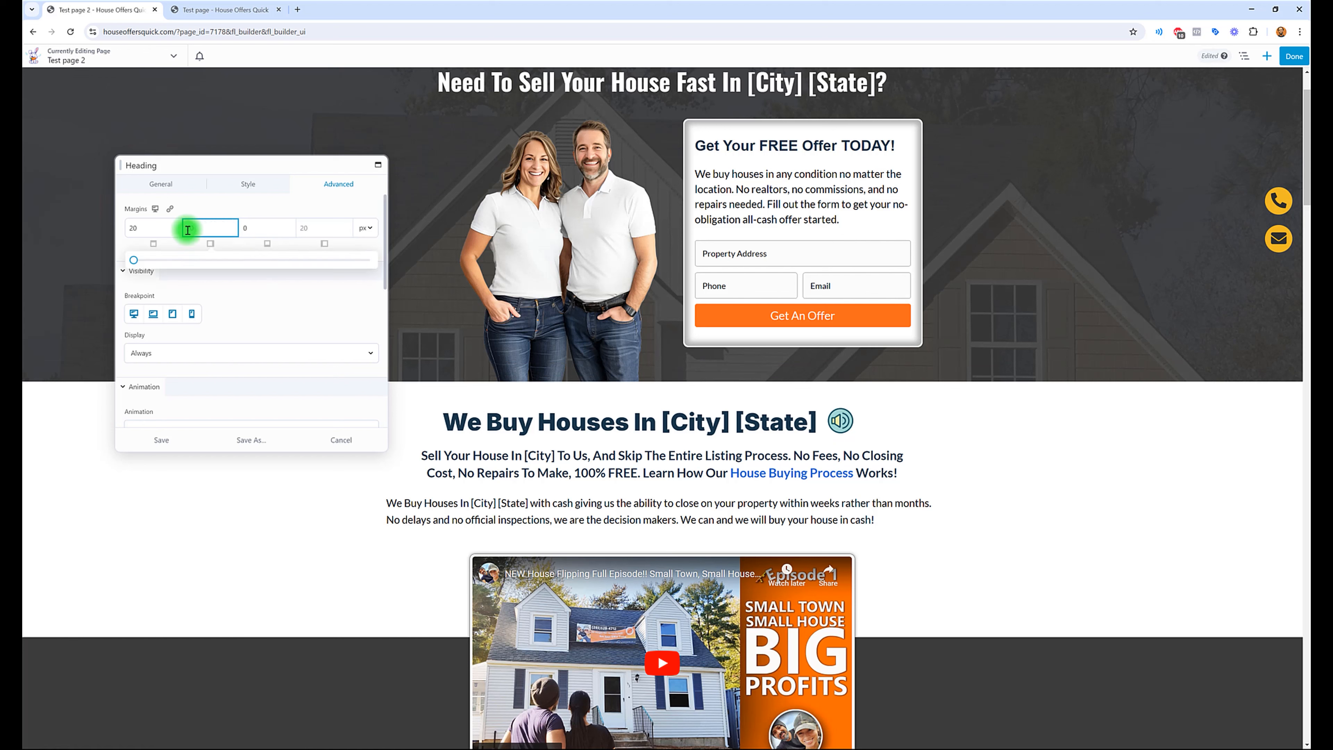
pyautogui.write('0')
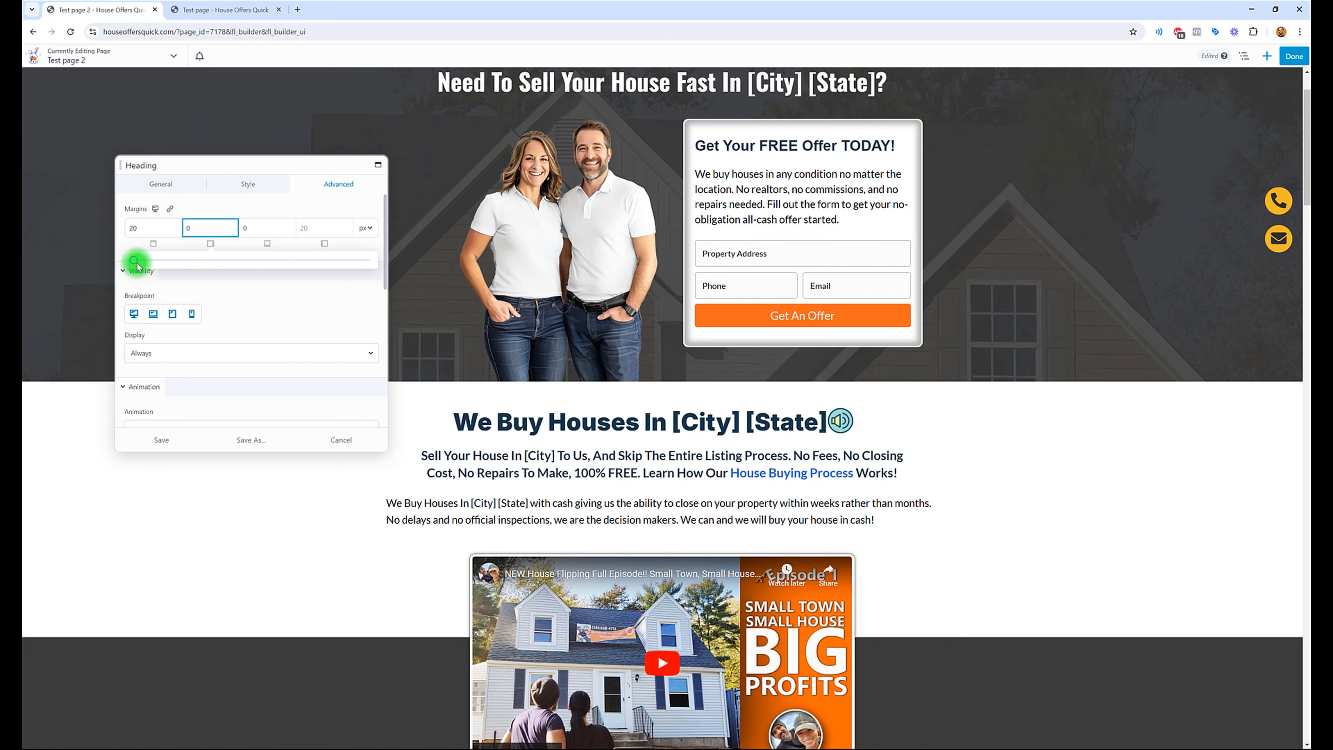
pyautogui.moveTo(136, 264); pyautogui.dragTo(143, 266)
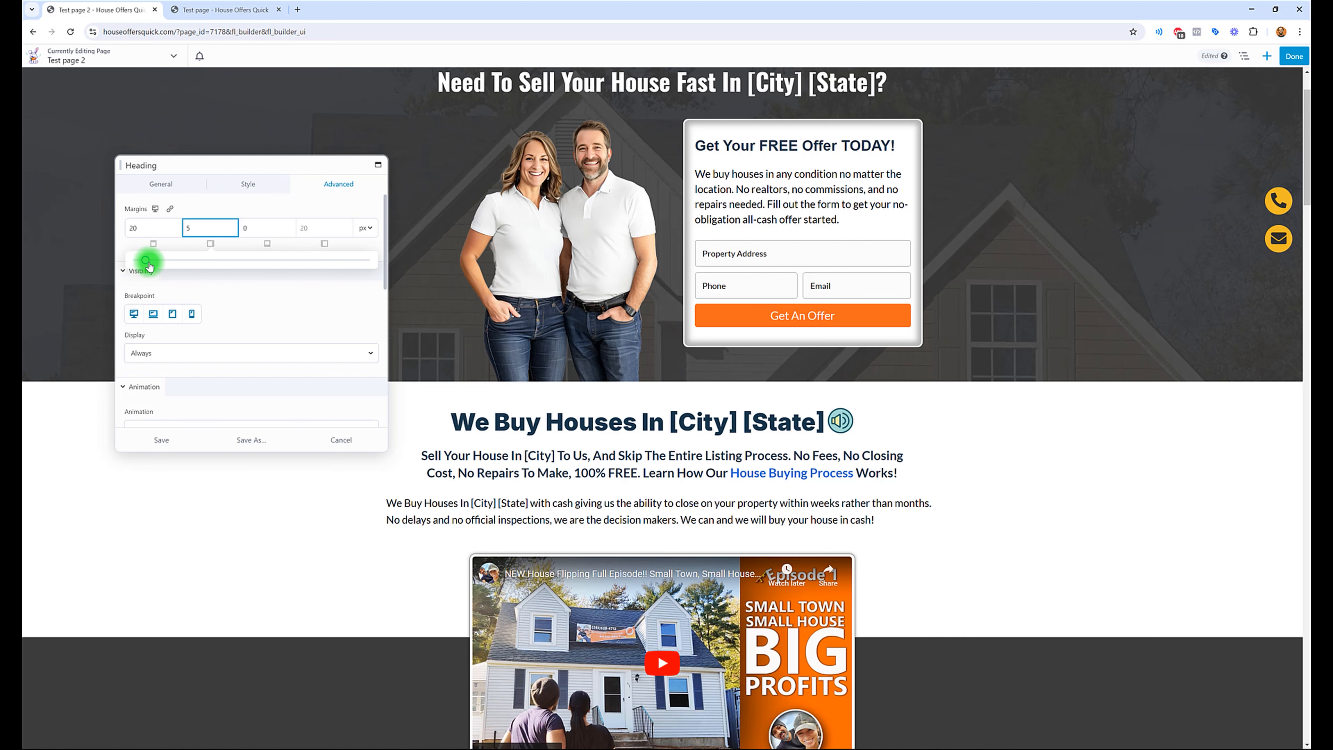
pyautogui.scroll(-1, 810, 394)
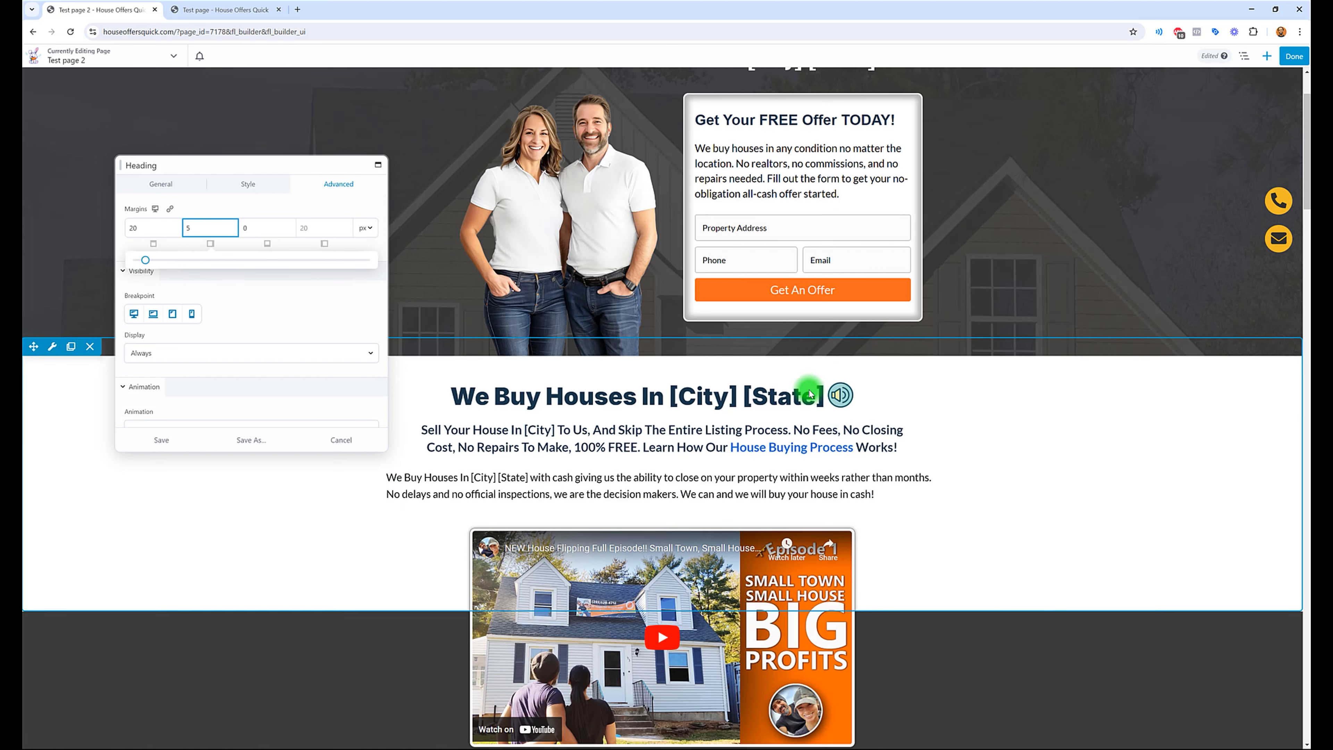
pyautogui.scroll(-3, 810, 394)
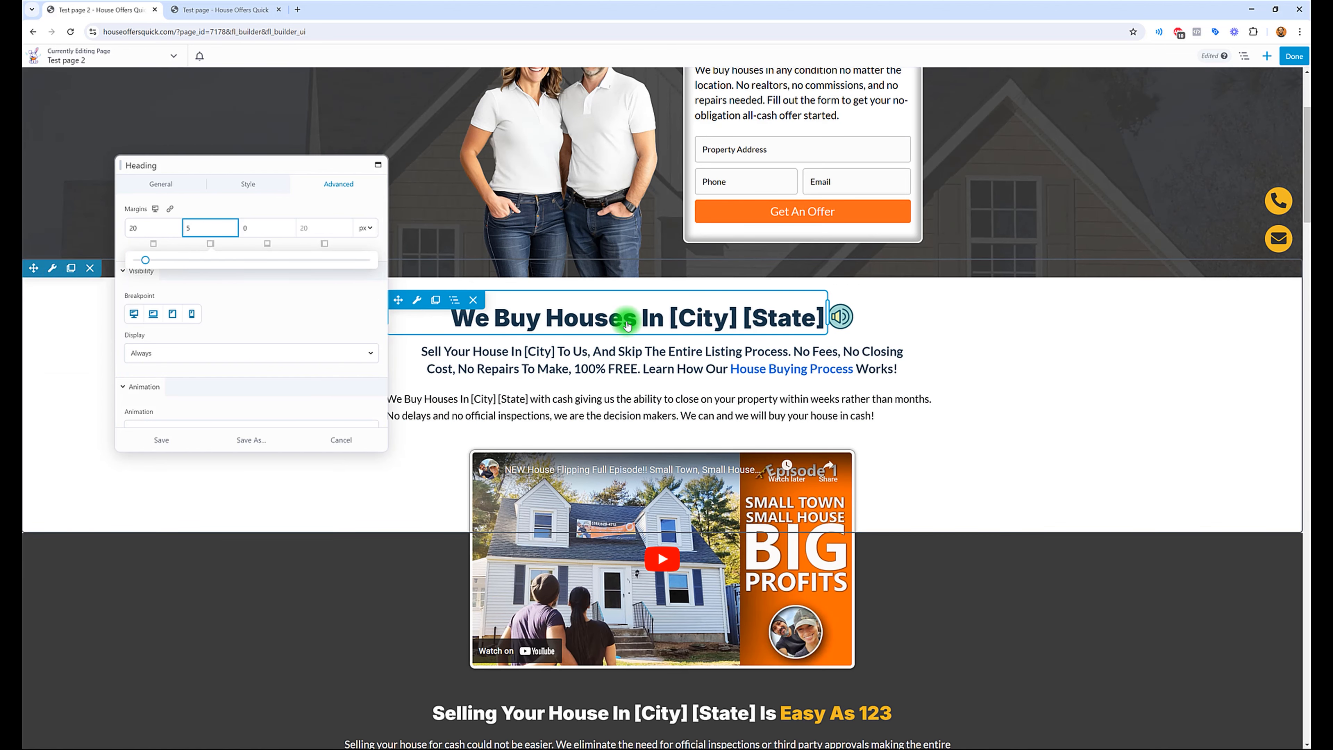
pyautogui.click(182, 442)
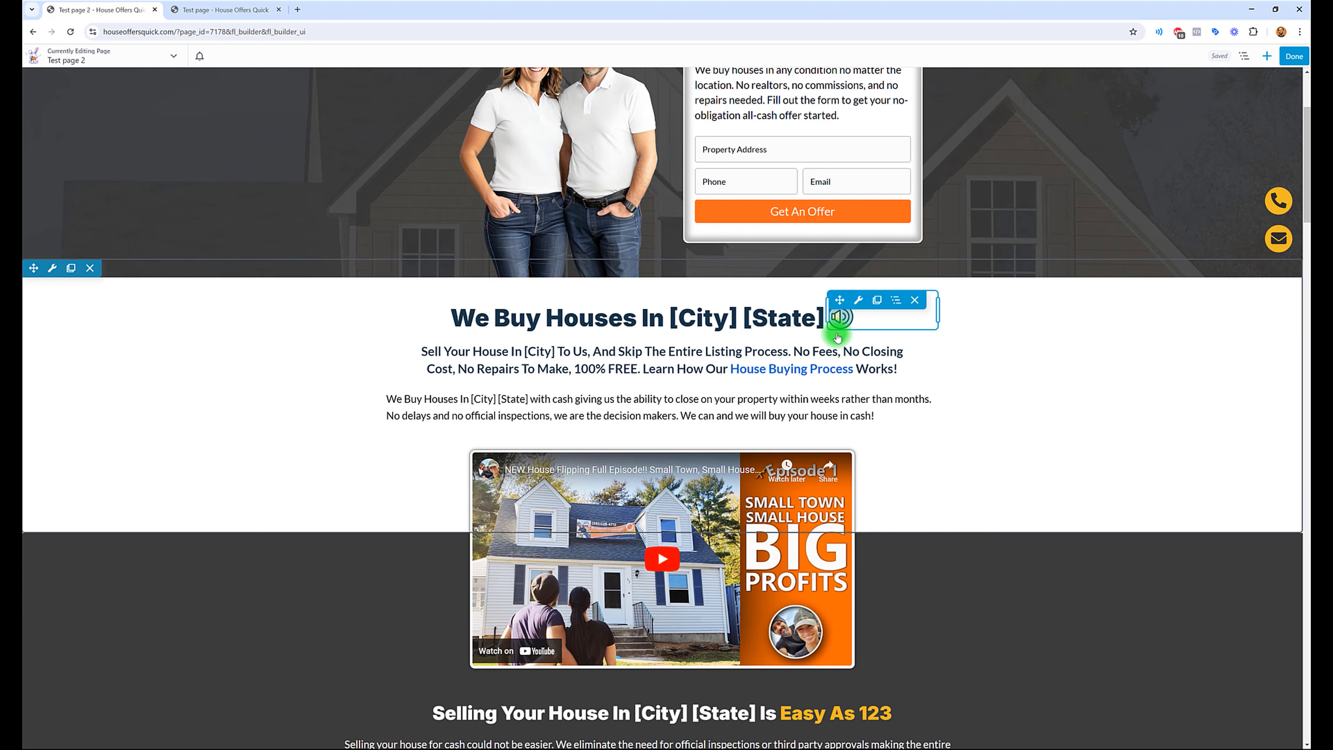
# Step: Finish editing Test page 2 and publish its changes
pyautogui.click(998, 224)
pyautogui.click(1297, 57)
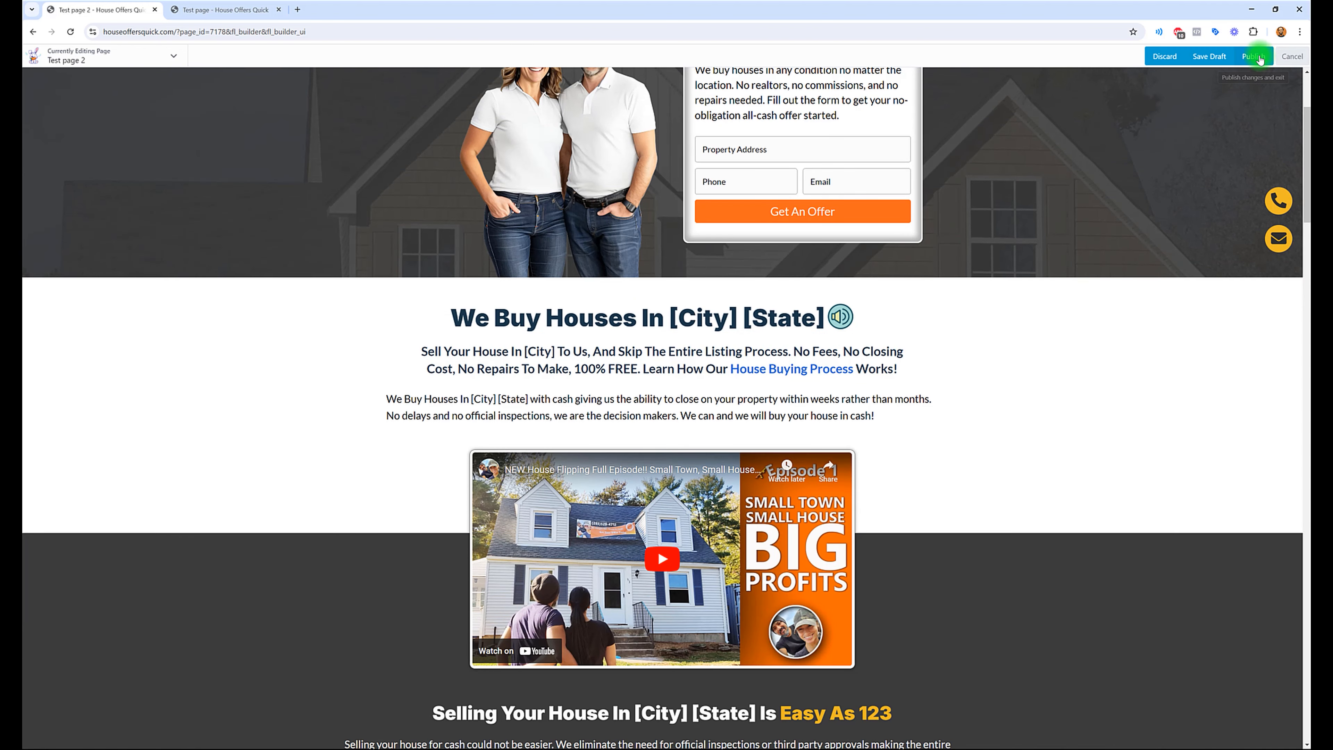
pyautogui.click(1260, 59)
pyautogui.click(647, 603)
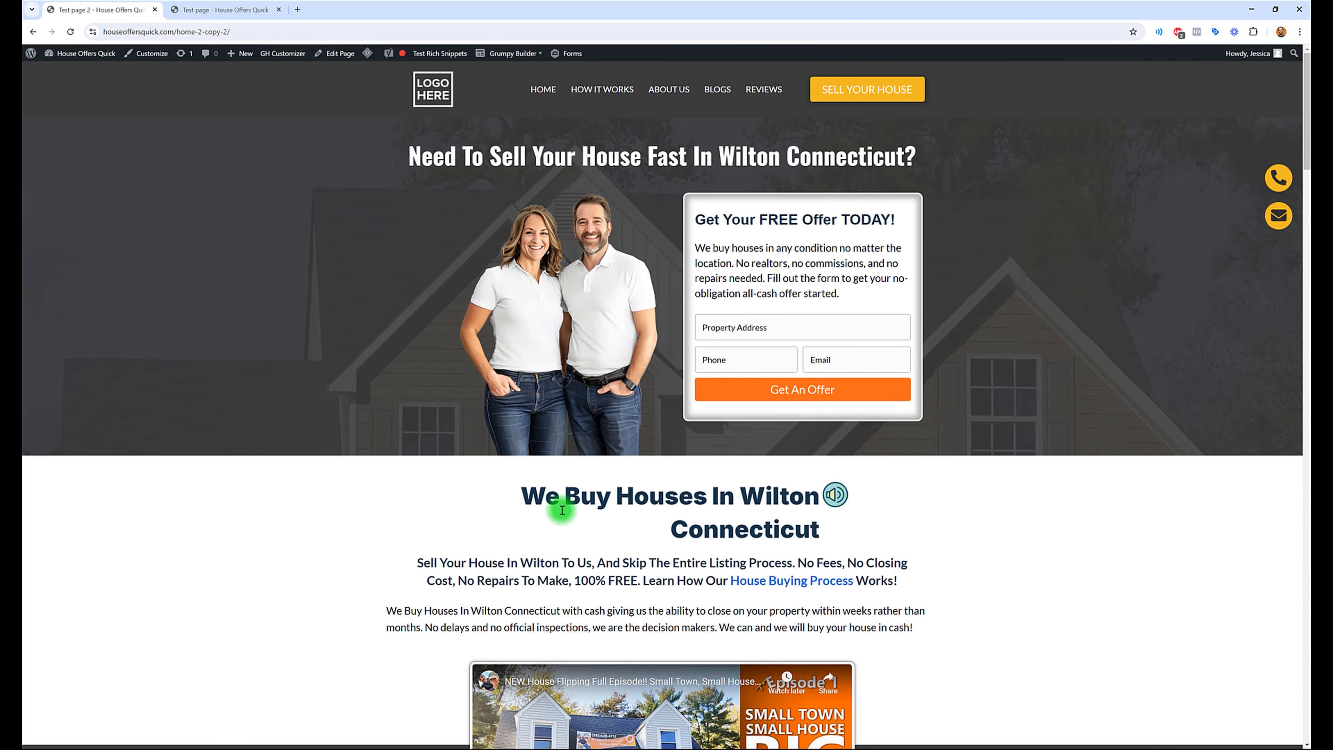
# Step: Reopen Test page 2 in the page builder and widen the heading's column so "We Buy Houses In Wilton Connecticut" fits on one line
pyautogui.moveTo(521, 497); pyautogui.dragTo(819, 528)
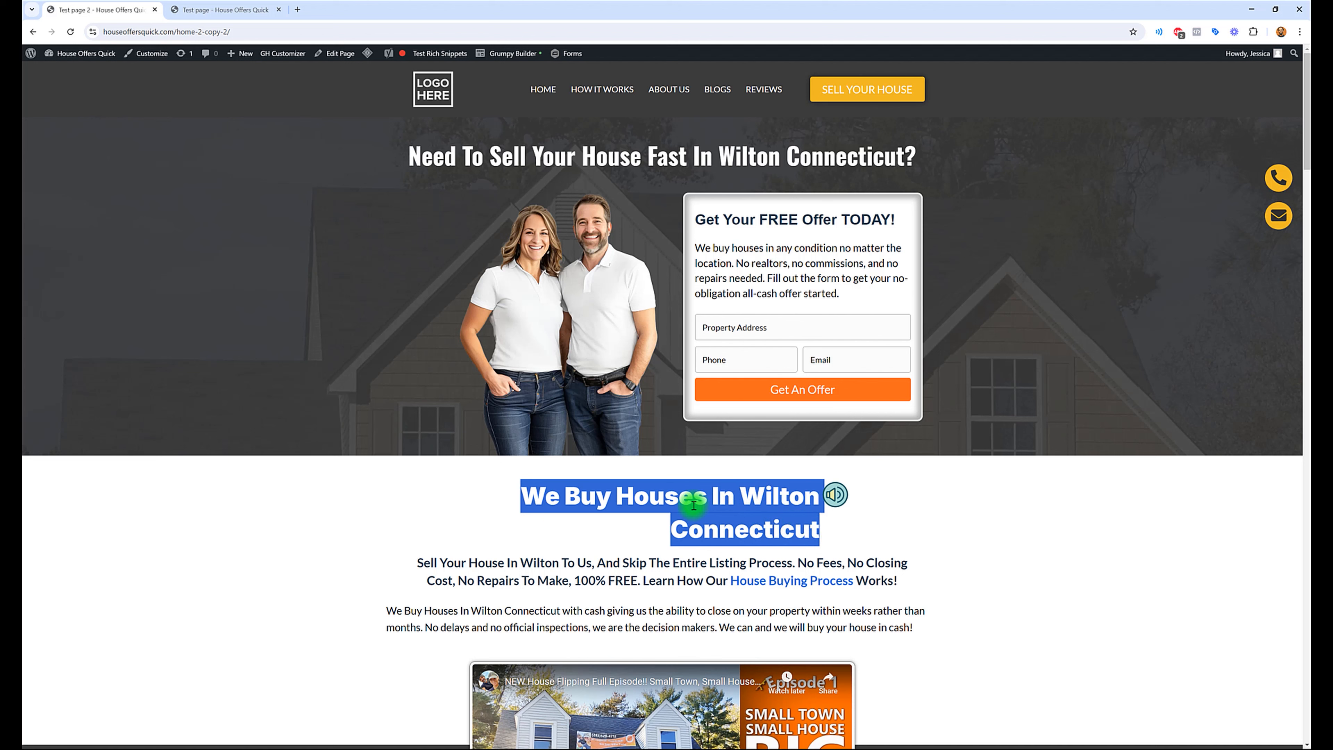
pyautogui.click(550, 516)
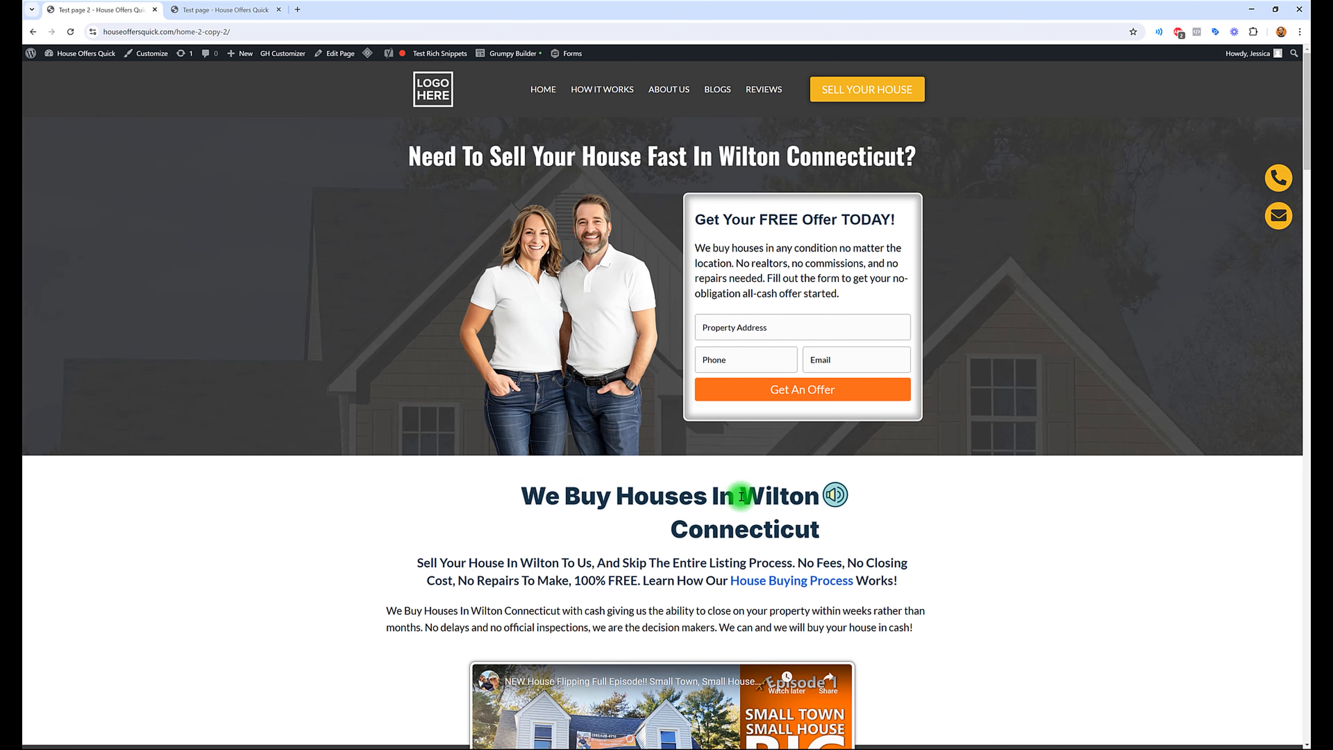
pyautogui.moveTo(741, 496); pyautogui.dragTo(811, 527)
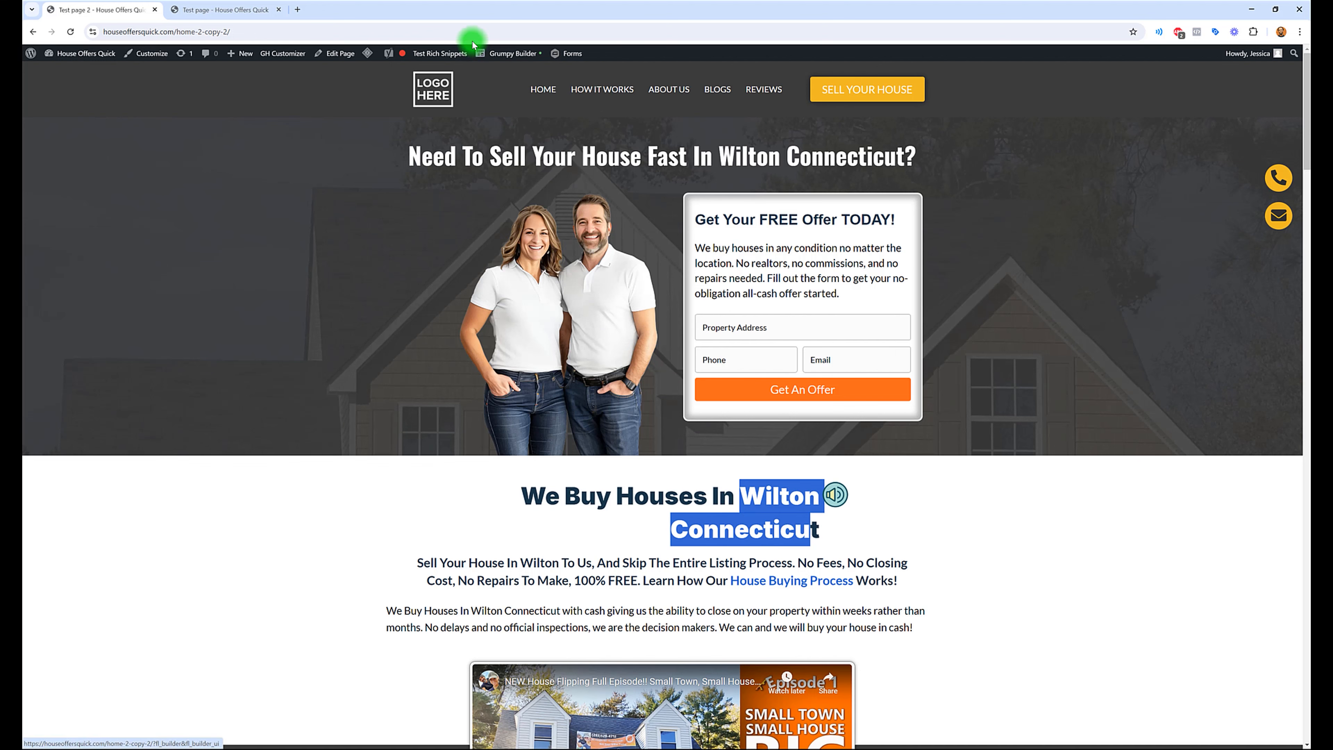
pyautogui.click(489, 57)
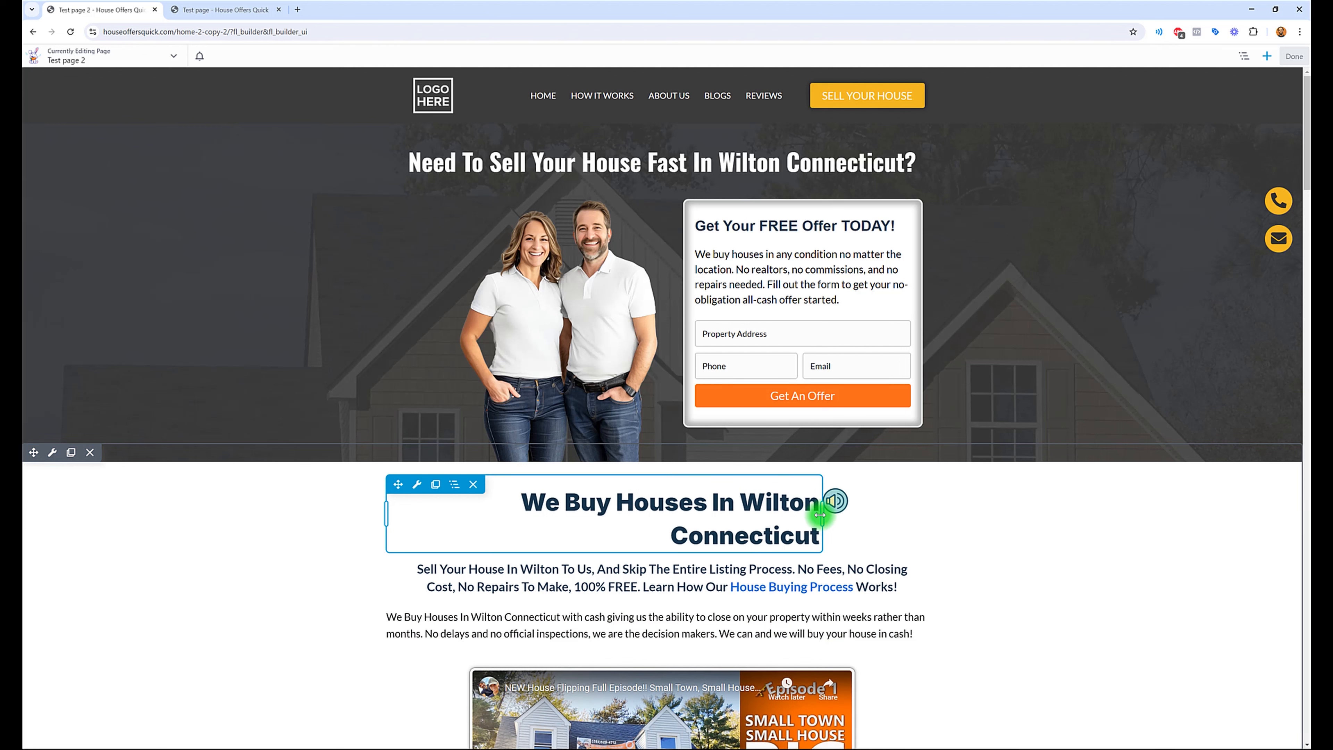
pyautogui.moveTo(823, 517); pyautogui.dragTo(879, 517)
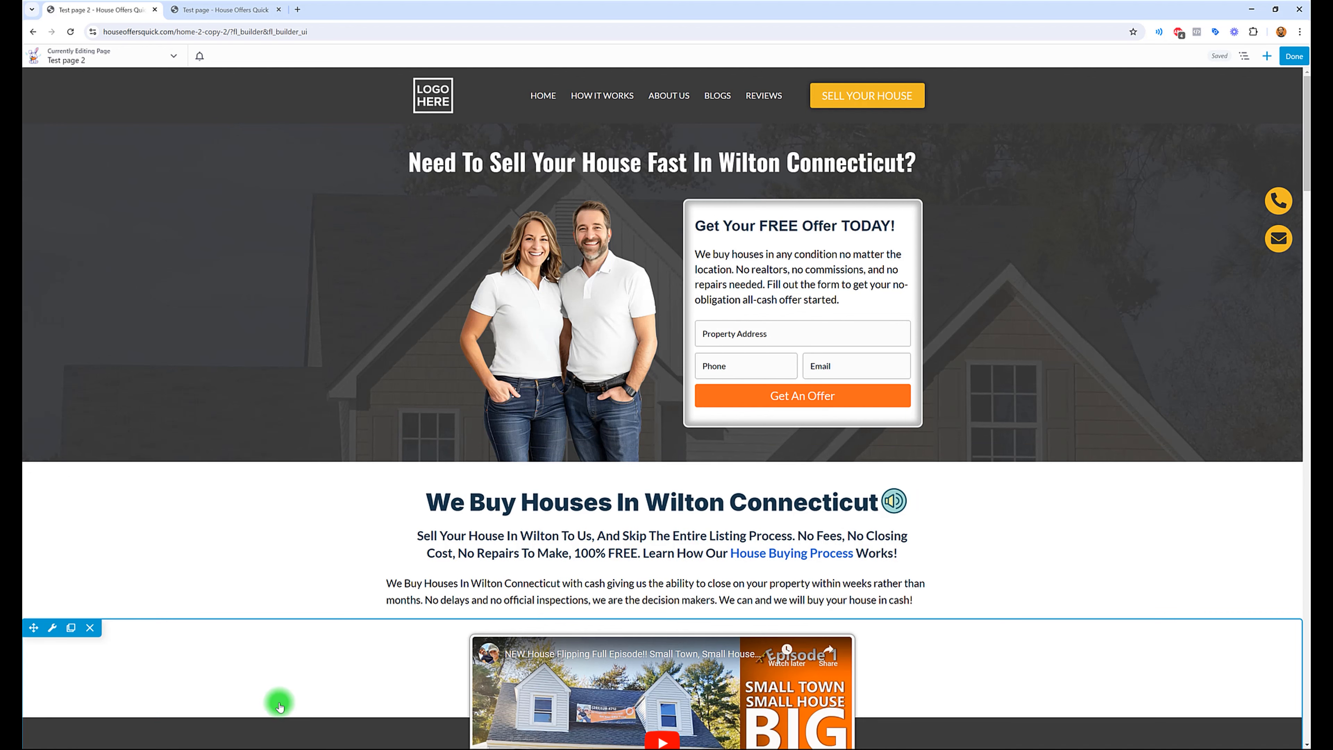
# Step: Publish the widened column and test the audio player beside the "We Buy Houses In Wilton Connecticut" heading on the live page
pyautogui.click(1292, 57)
pyautogui.click(1254, 59)
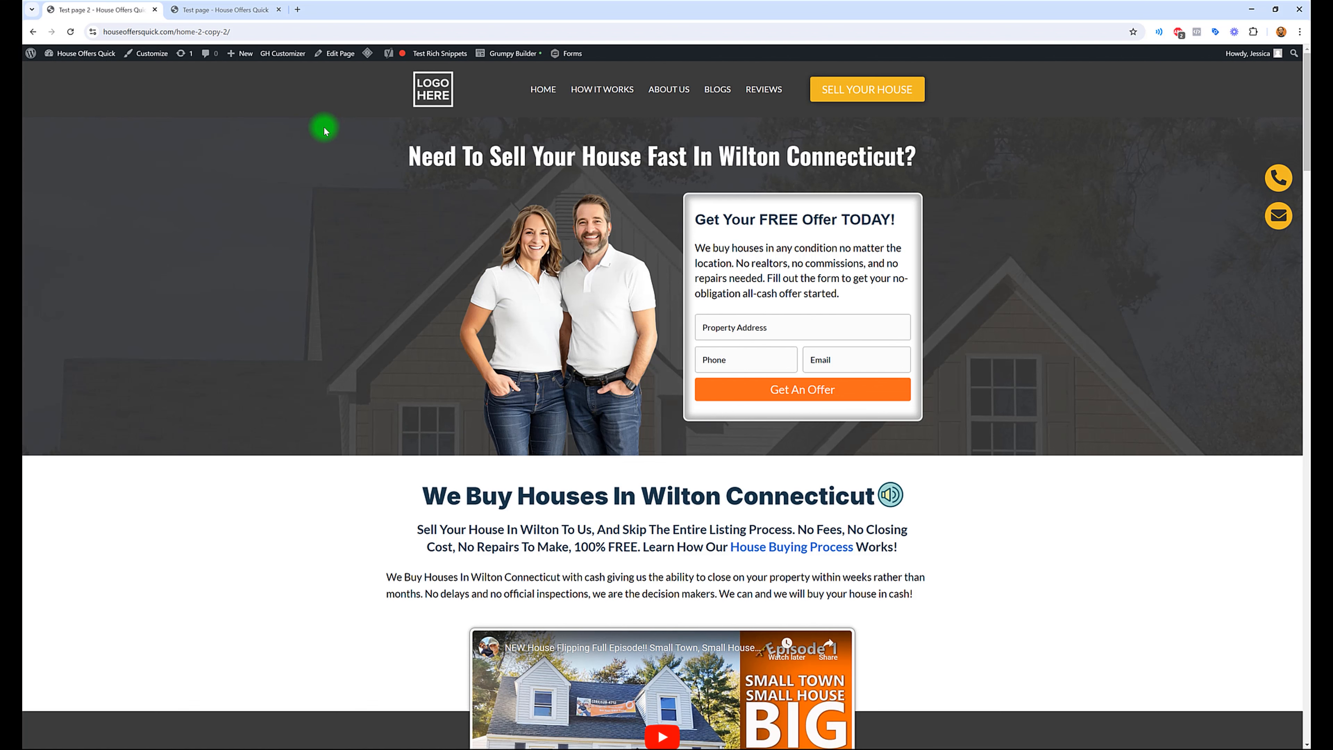
pyautogui.scroll(-1, 377, 314)
pyautogui.scroll(-3, 377, 315)
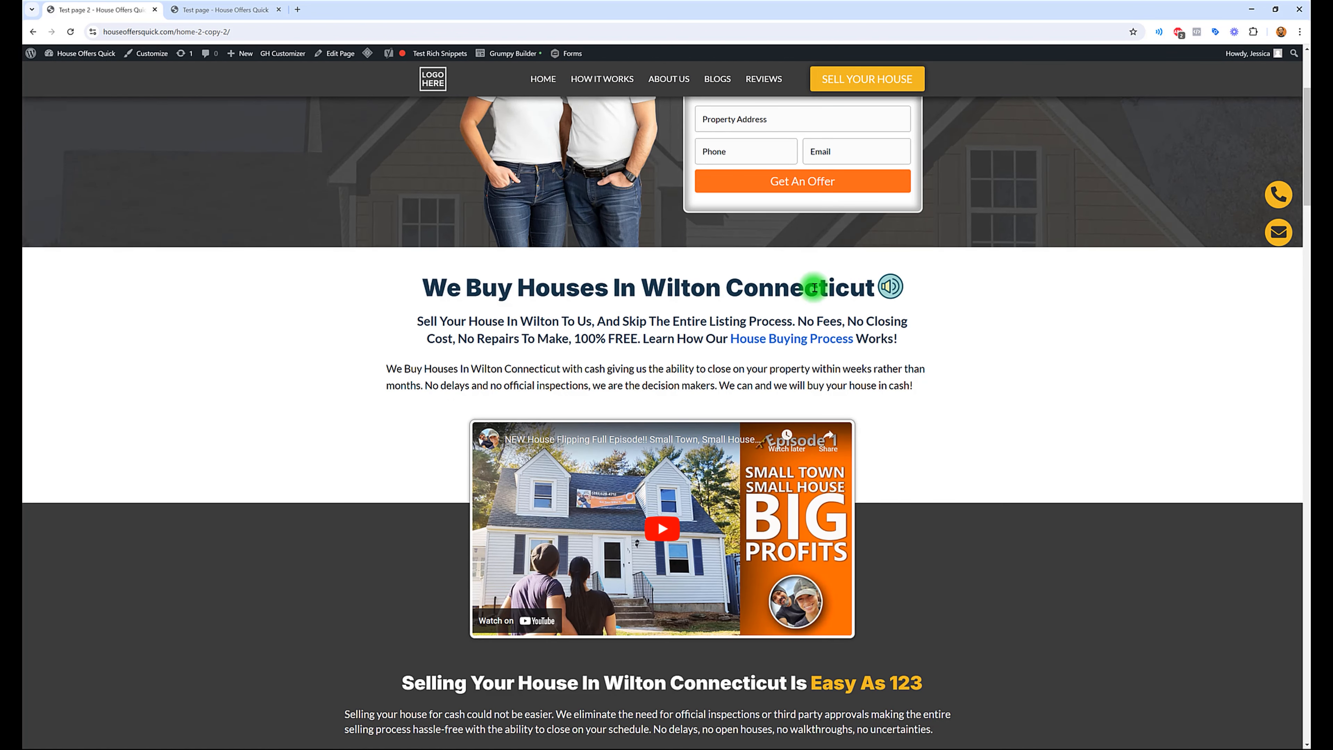
pyautogui.click(892, 287)
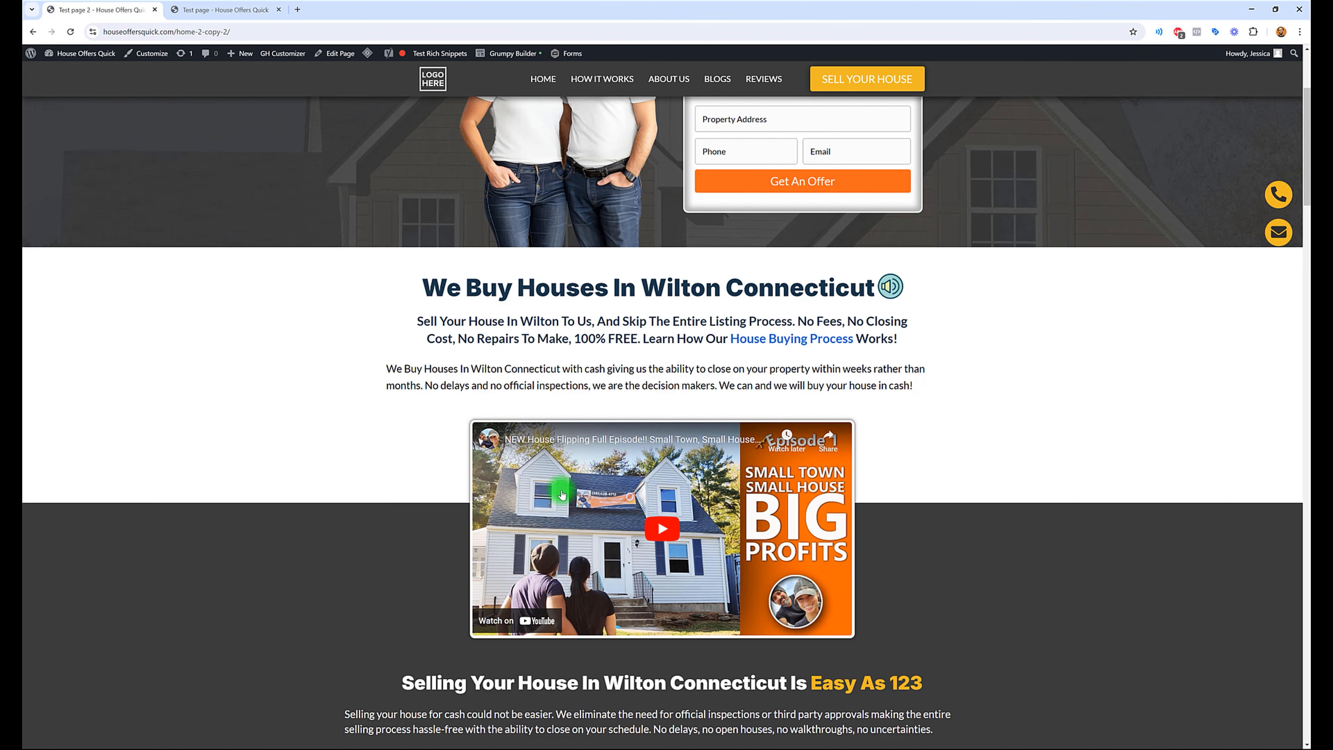
pyautogui.scroll(-1, 603, 650)
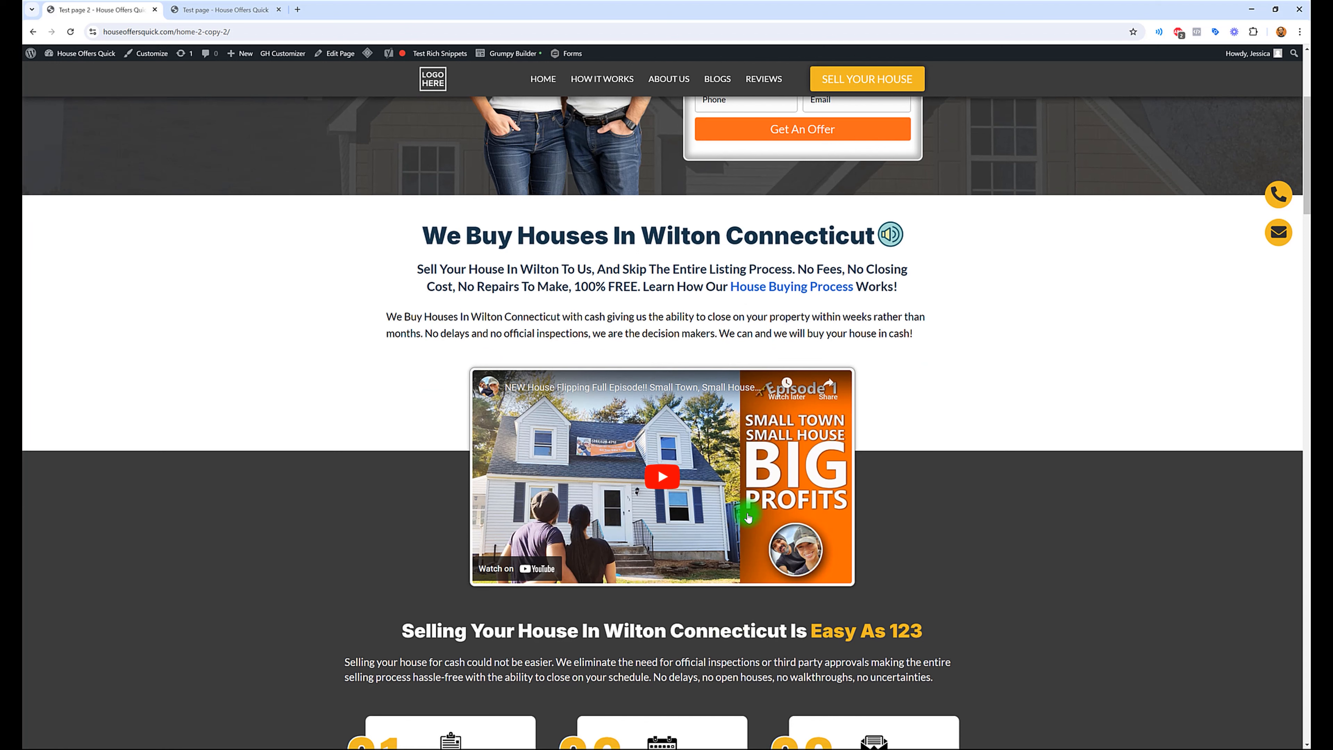